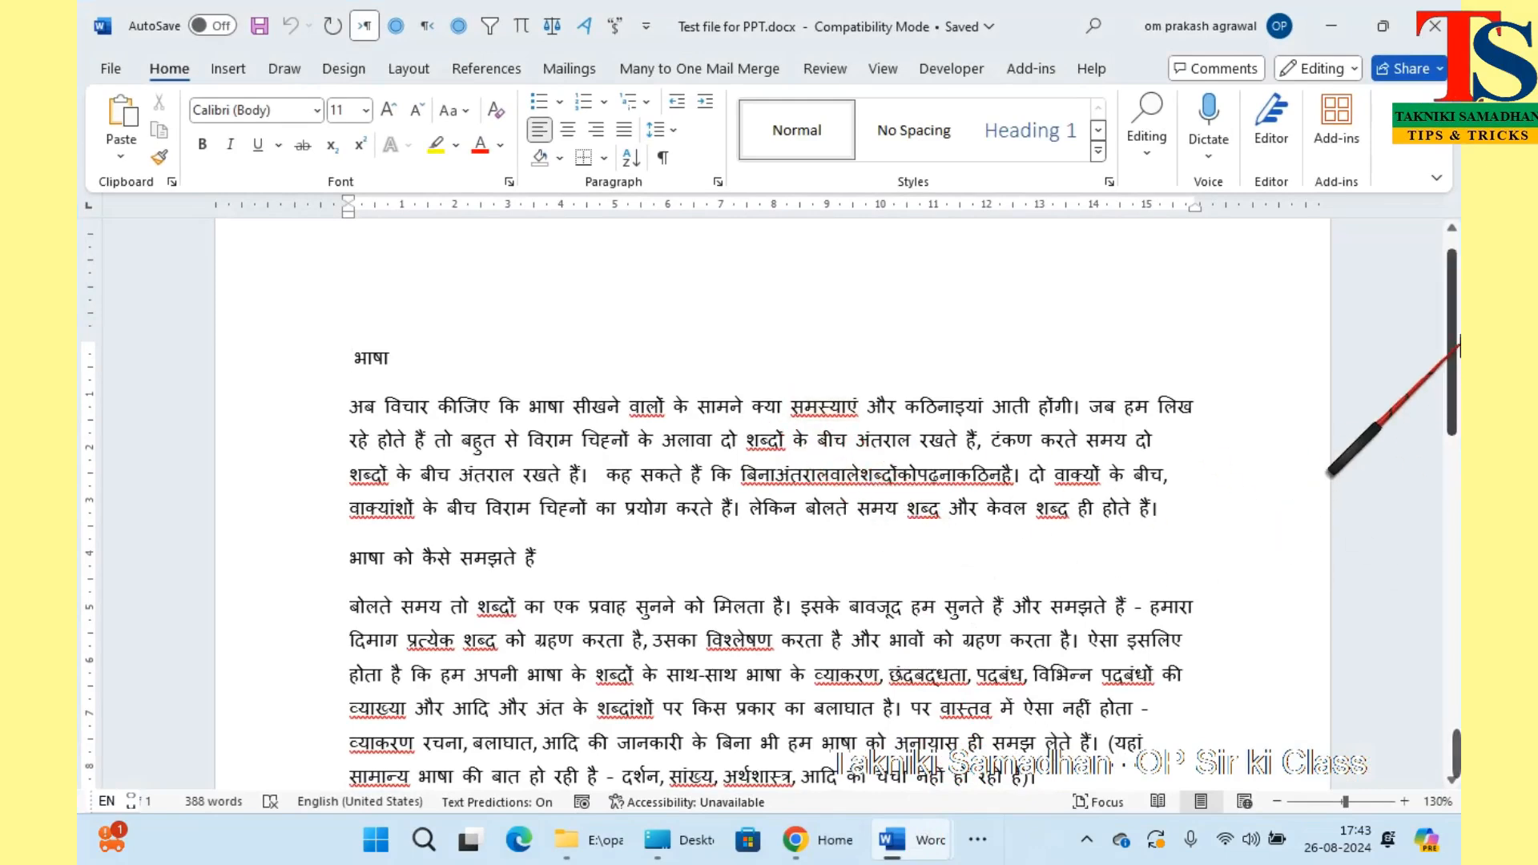
Apply the Heading 1 style to the opening title "भाषा" and leave the navigation pane closed
left_click_drag(1453, 321, 1439, 251)
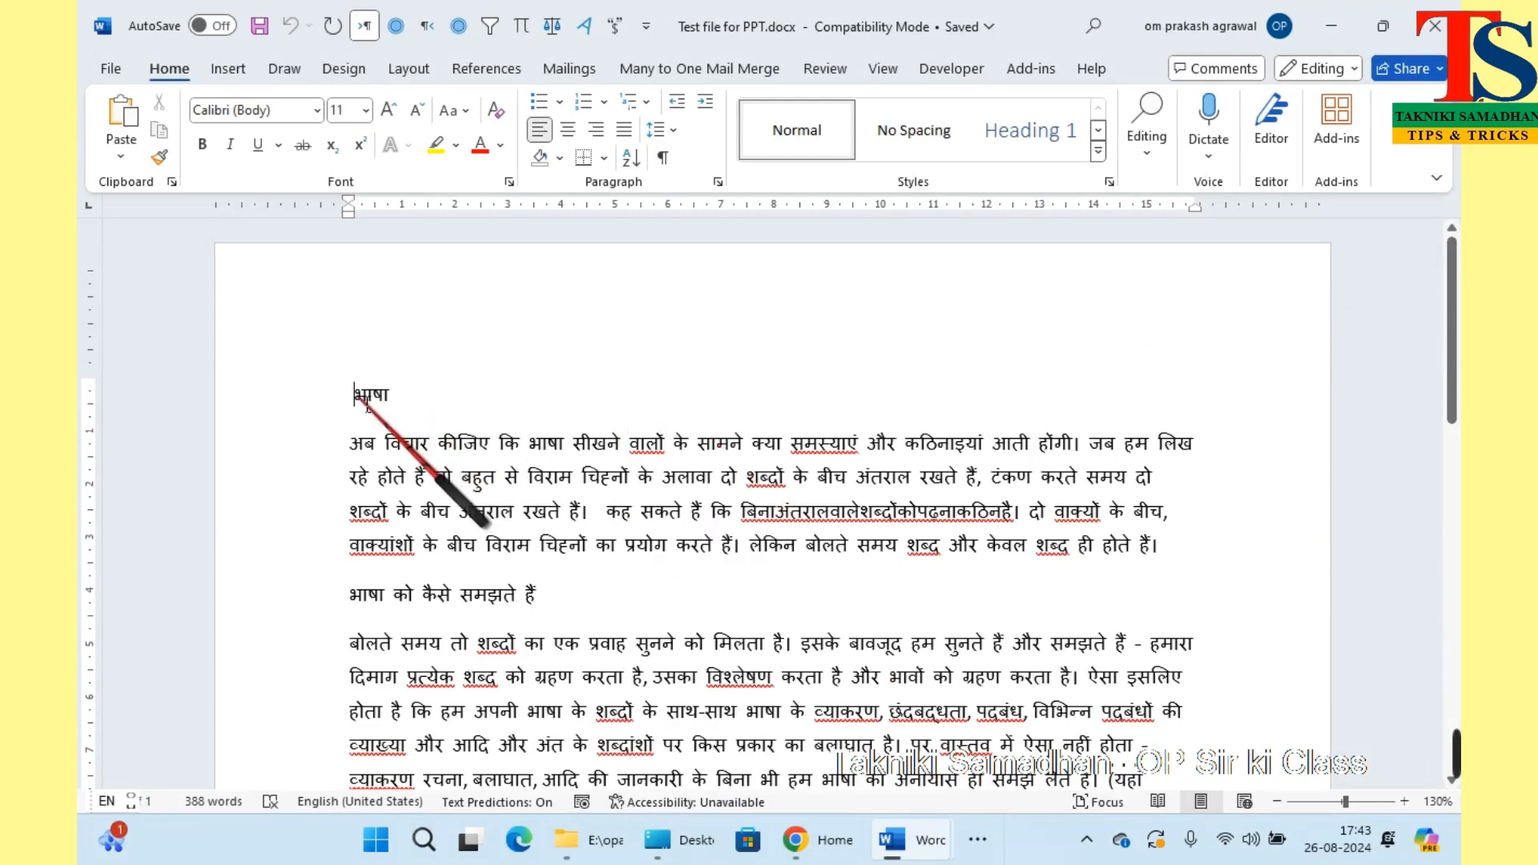
left_click_drag(367, 407, 407, 395)
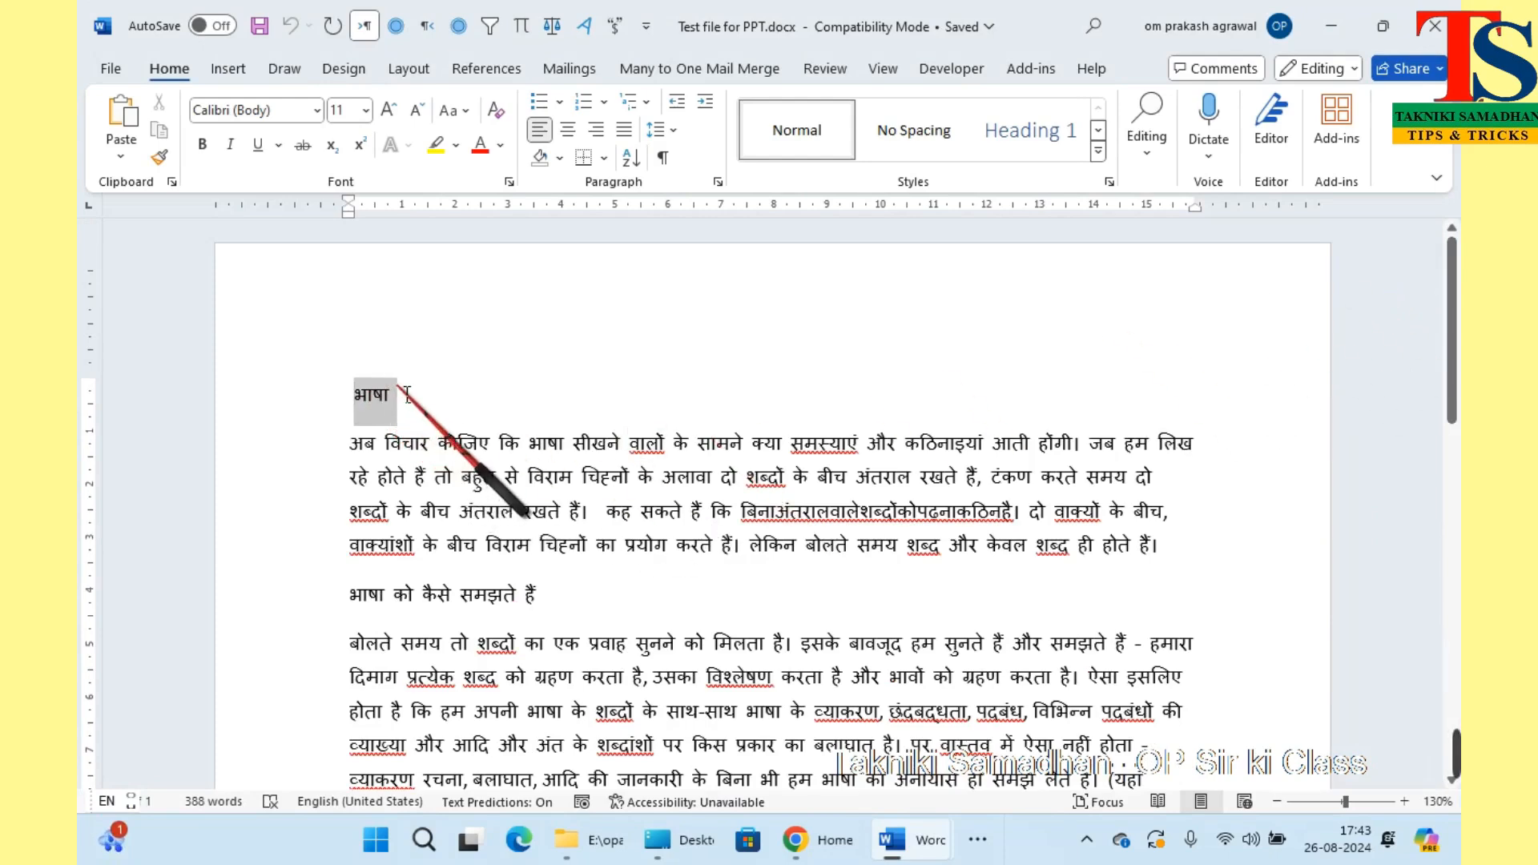
left_click(1046, 132)
key("ctrl+f")
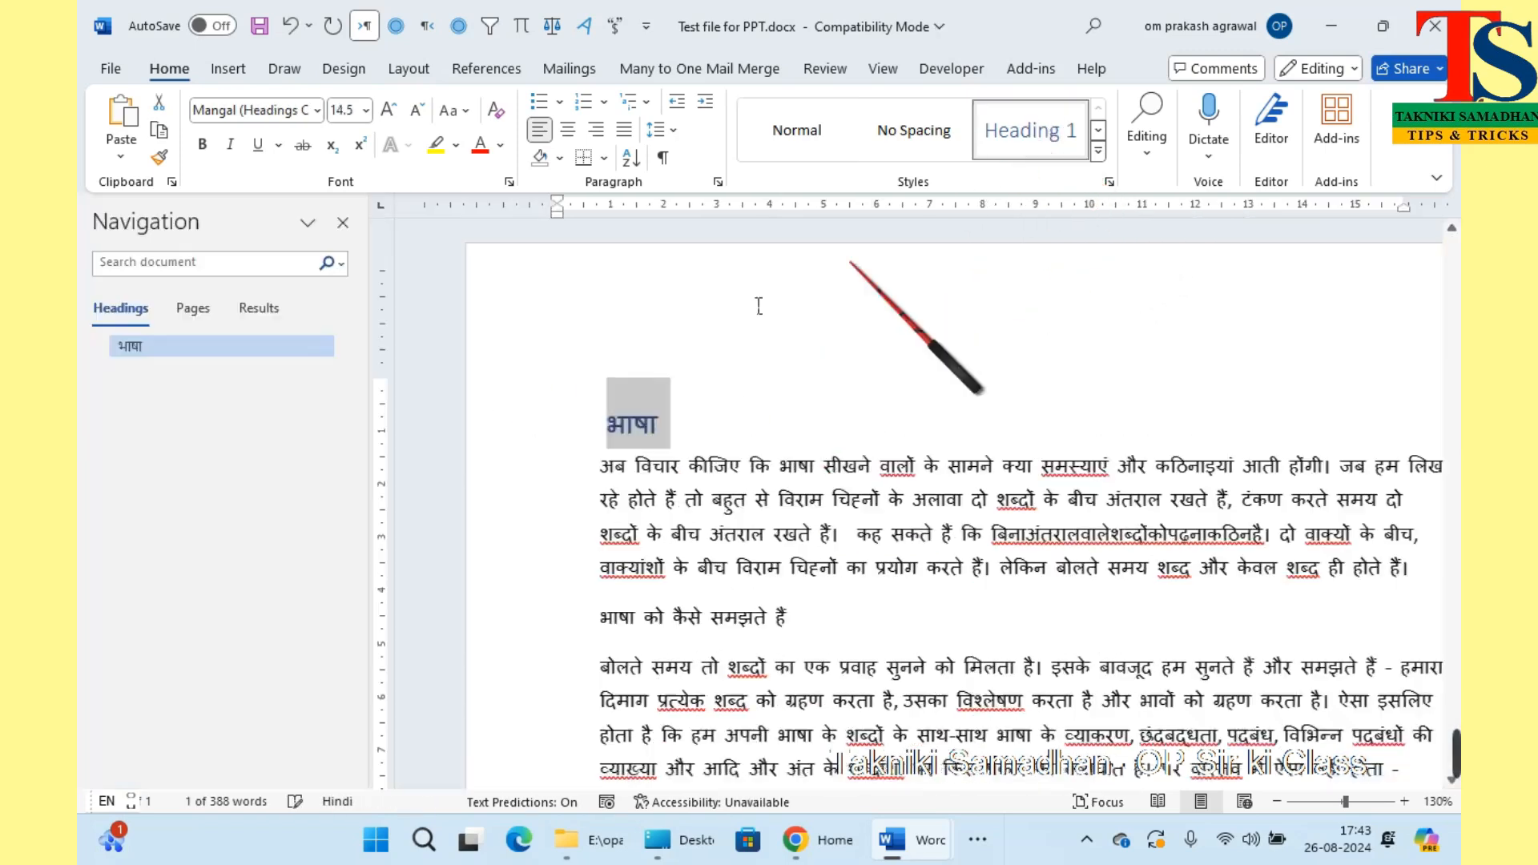
left_click(343, 223)
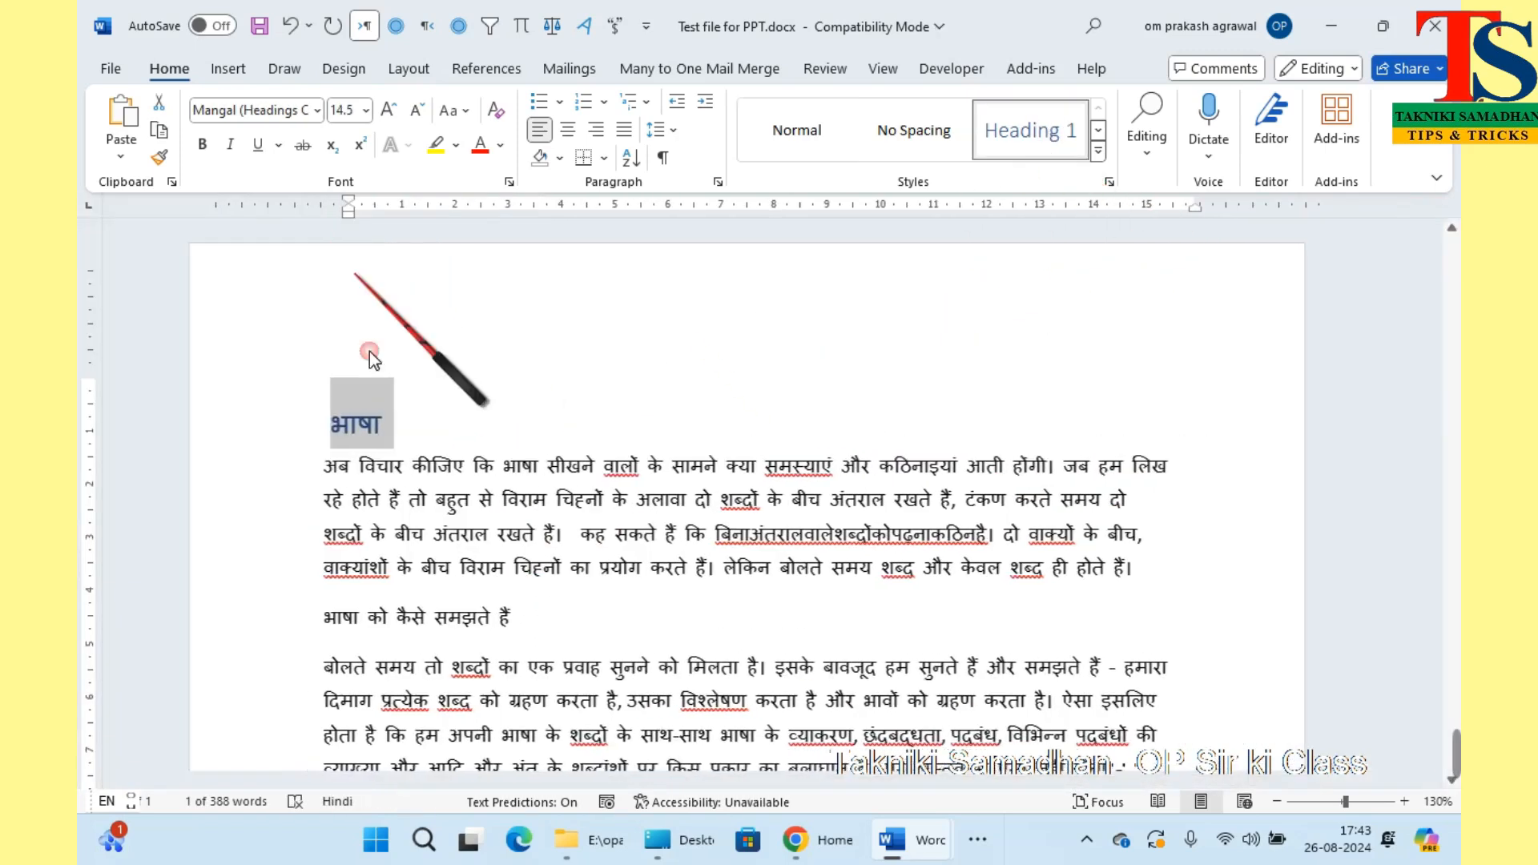
Apply the Heading 2 style to the paragraph under the title "भाषा"
left_click_drag(352, 467, 1169, 597)
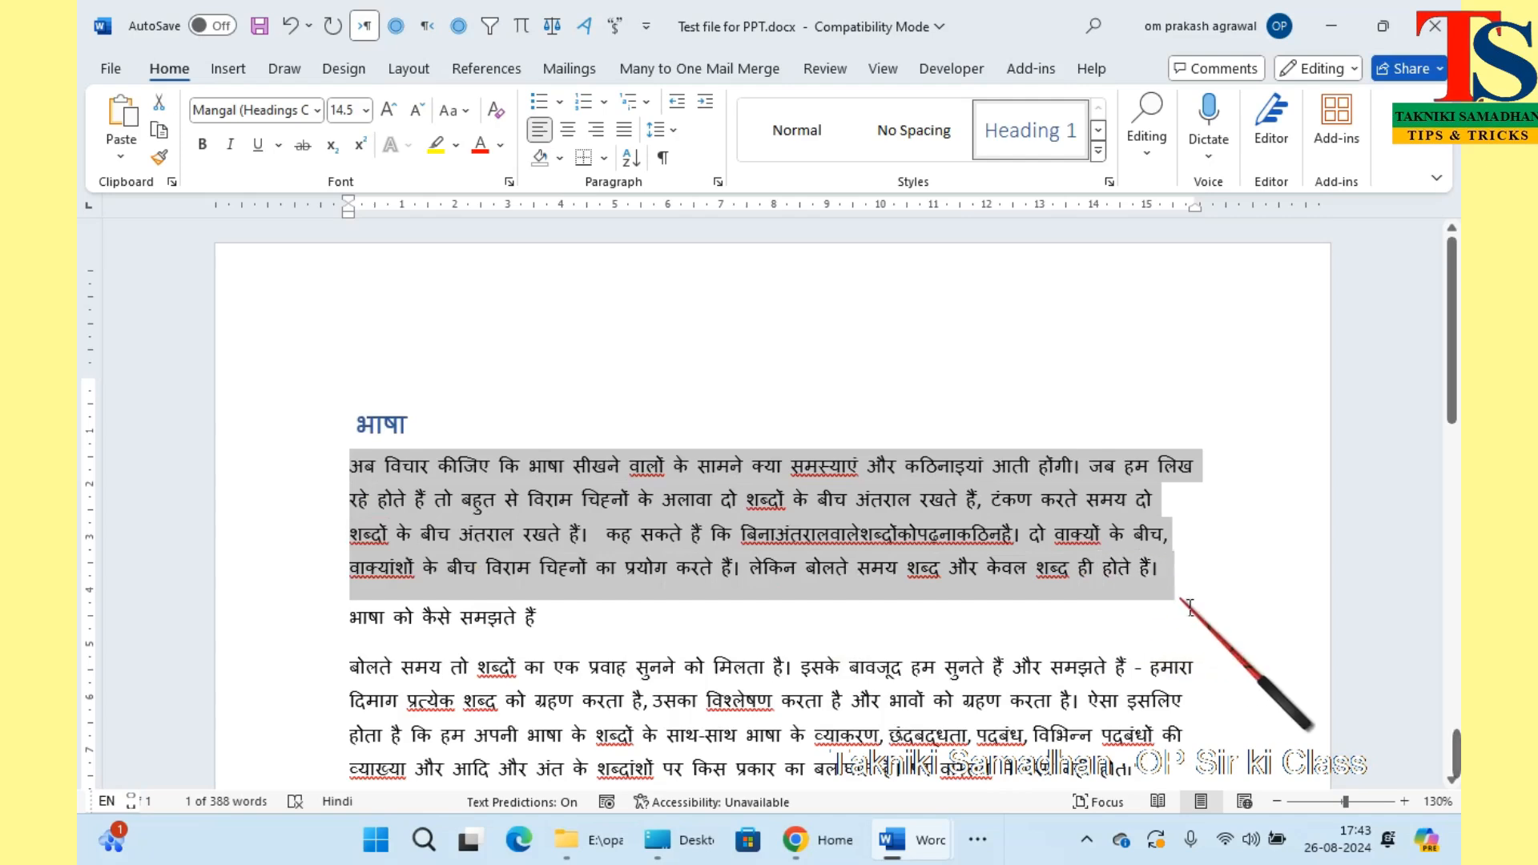
left_click(1099, 130)
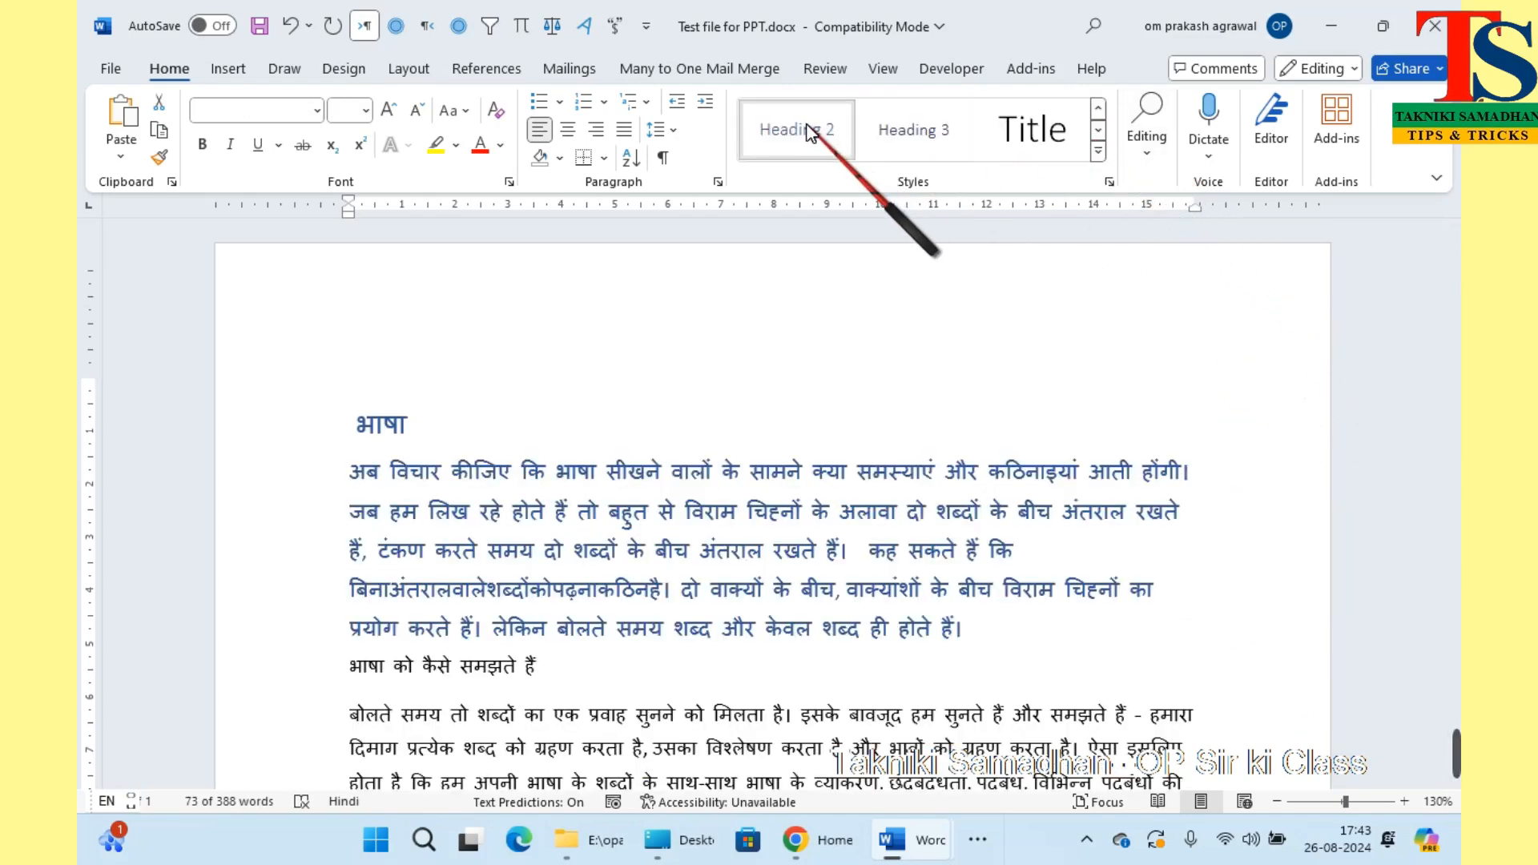
left_click(808, 130)
Style the title "भाषा को कैसे समझते हैं" as Heading 1 and the paragraph below it as Heading 2
scroll(480, 589, "down", 2)
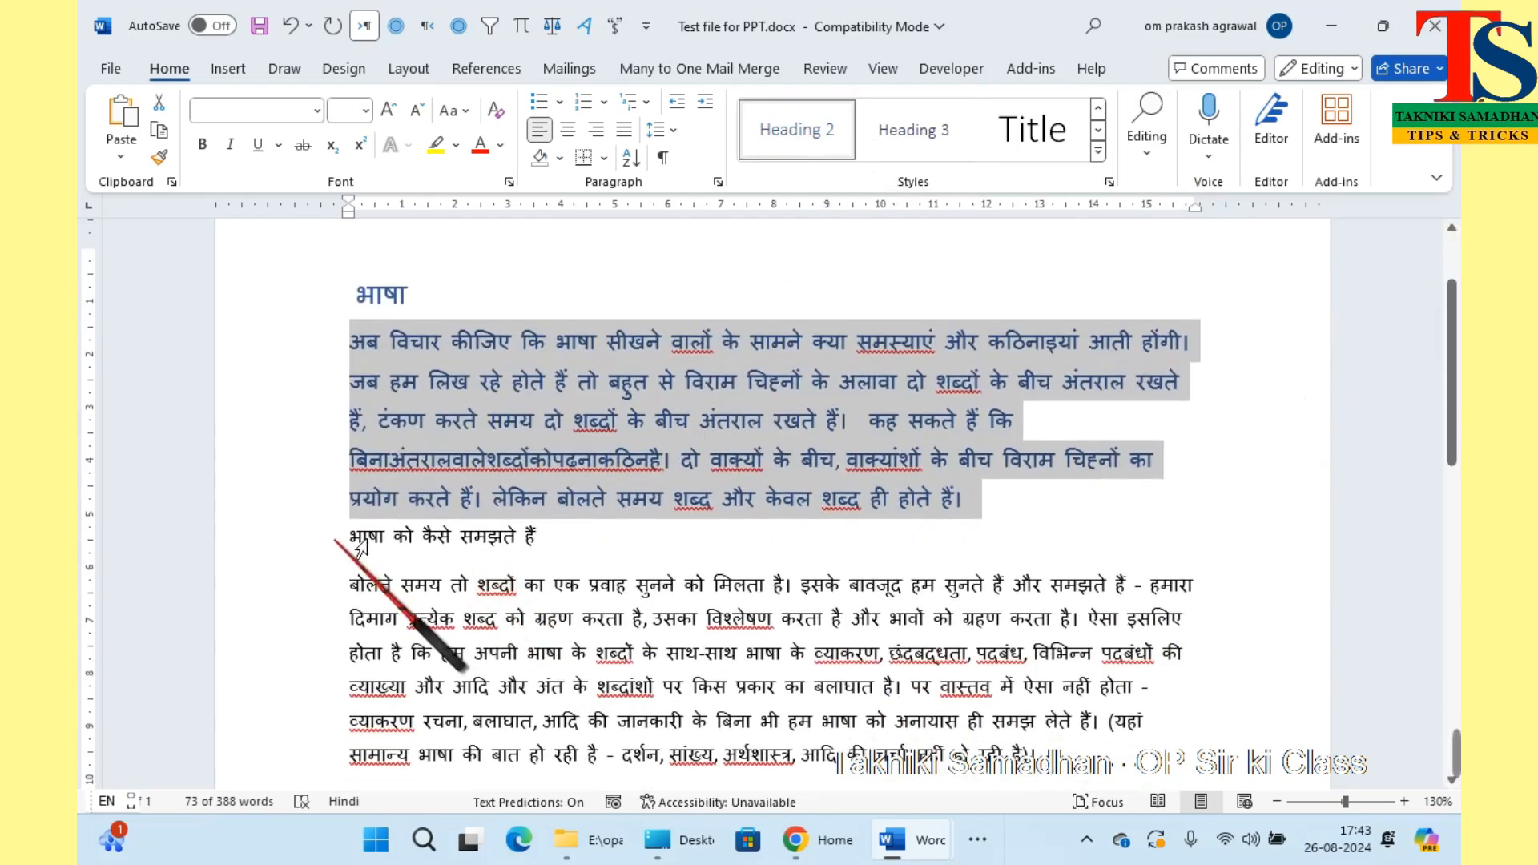
left_click_drag(350, 537, 552, 561)
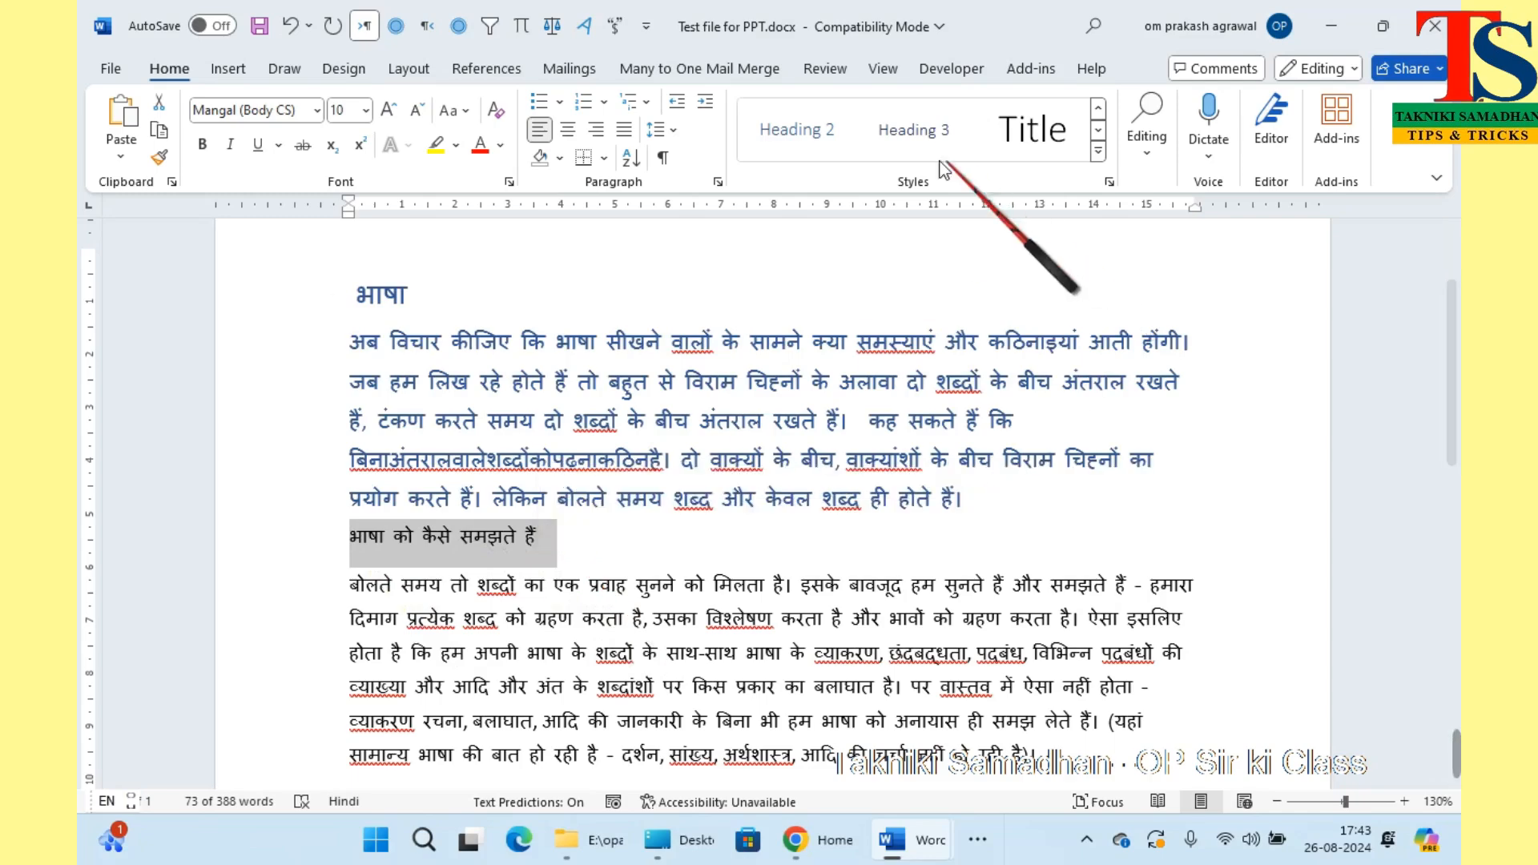
left_click(1099, 107)
left_click(1026, 131)
left_click_drag(350, 606, 993, 581)
left_click(1098, 131)
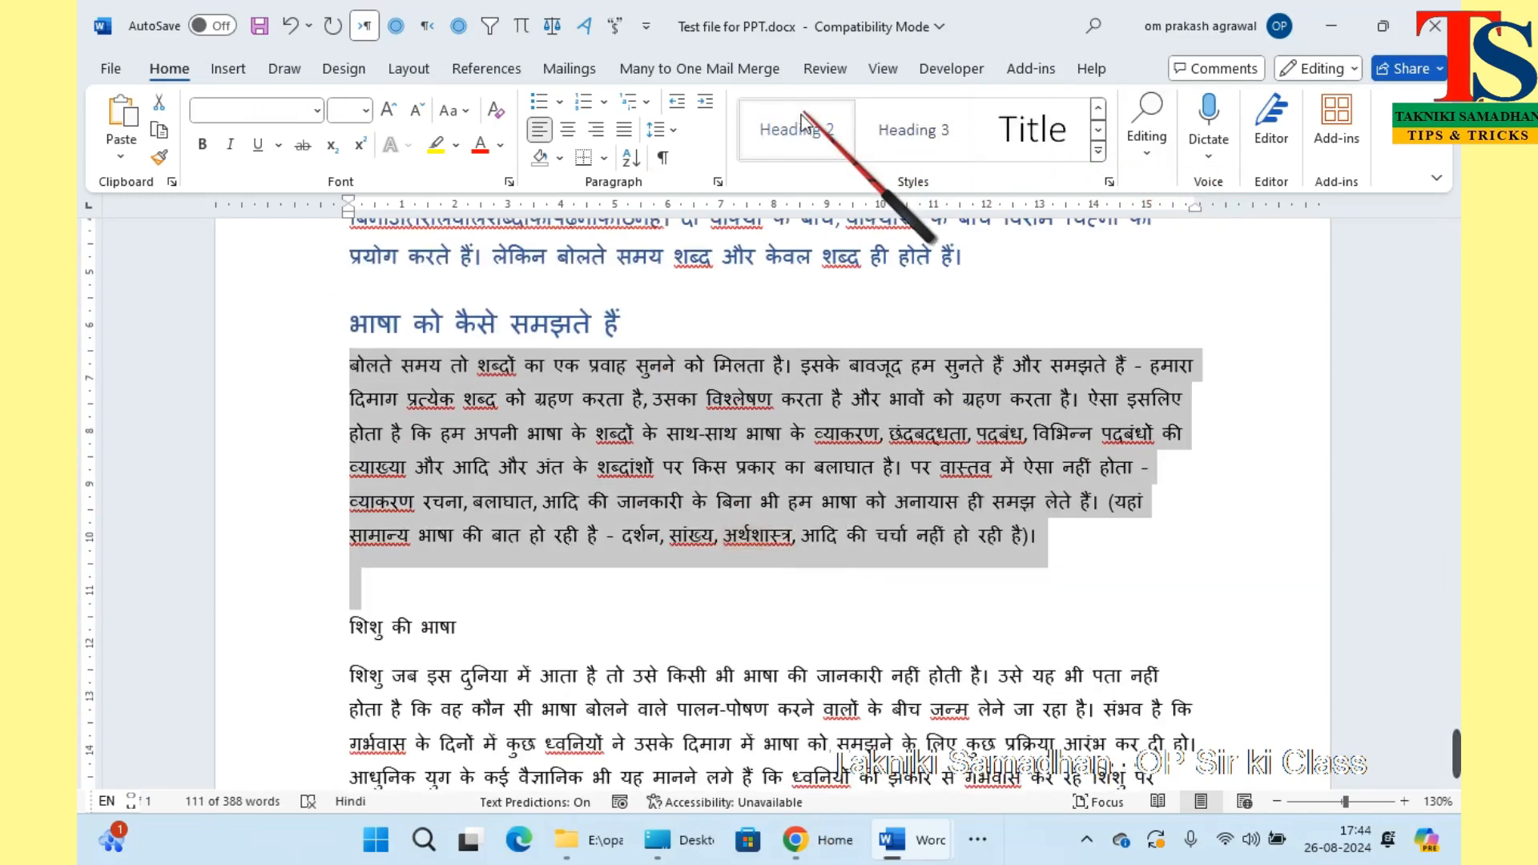
left_click(797, 130)
Style the title "शिशु की भाषा" as Heading 1 and the paragraph below it as Heading 2
scroll(413, 584, "down", 5)
left_click_drag(351, 419, 461, 424)
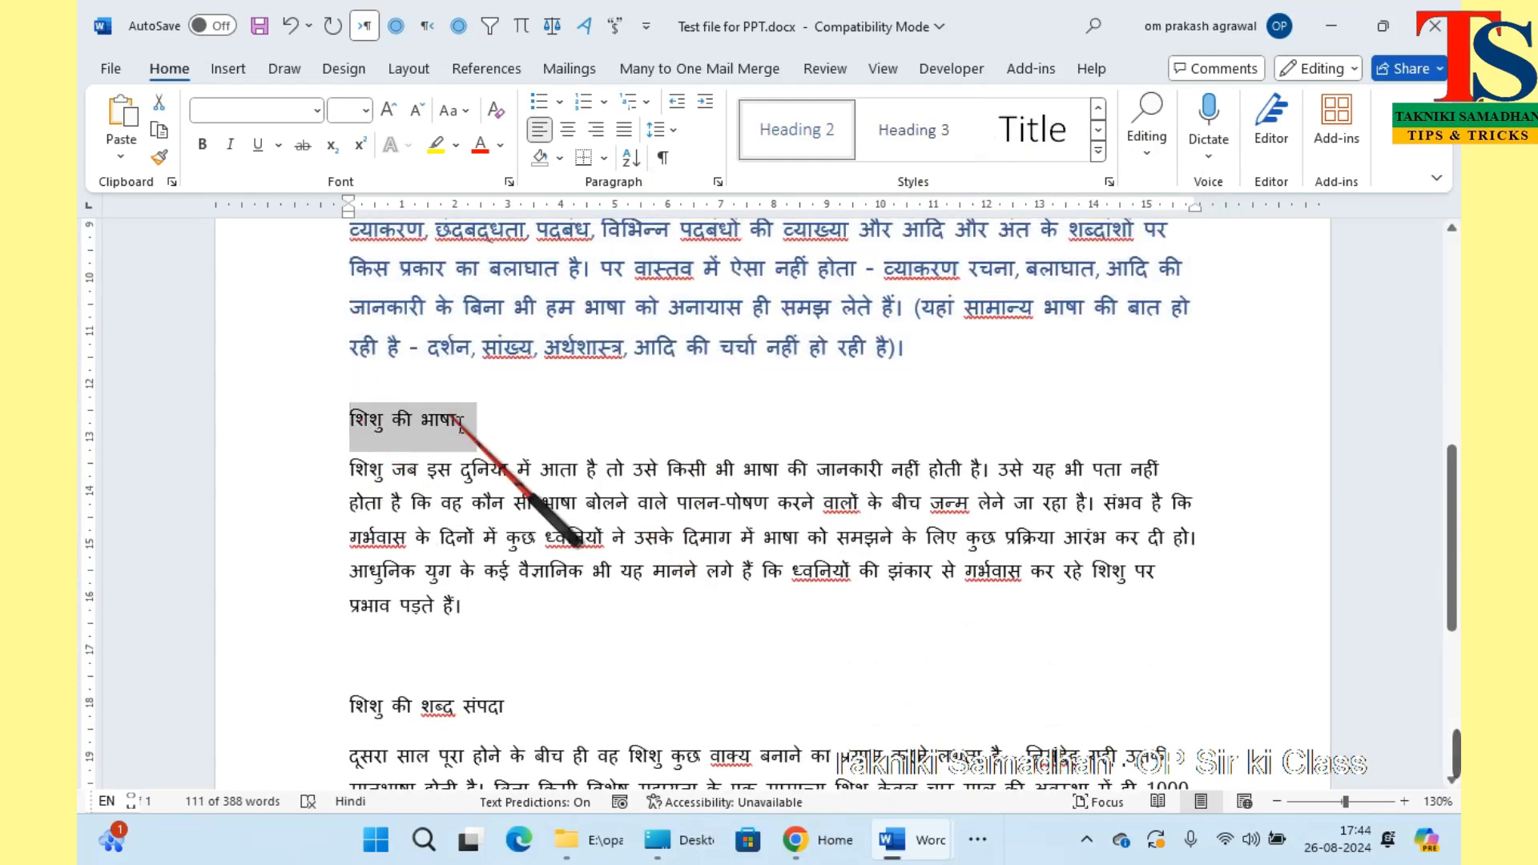
left_click(1099, 106)
left_click(1028, 130)
left_click_drag(349, 491, 465, 629)
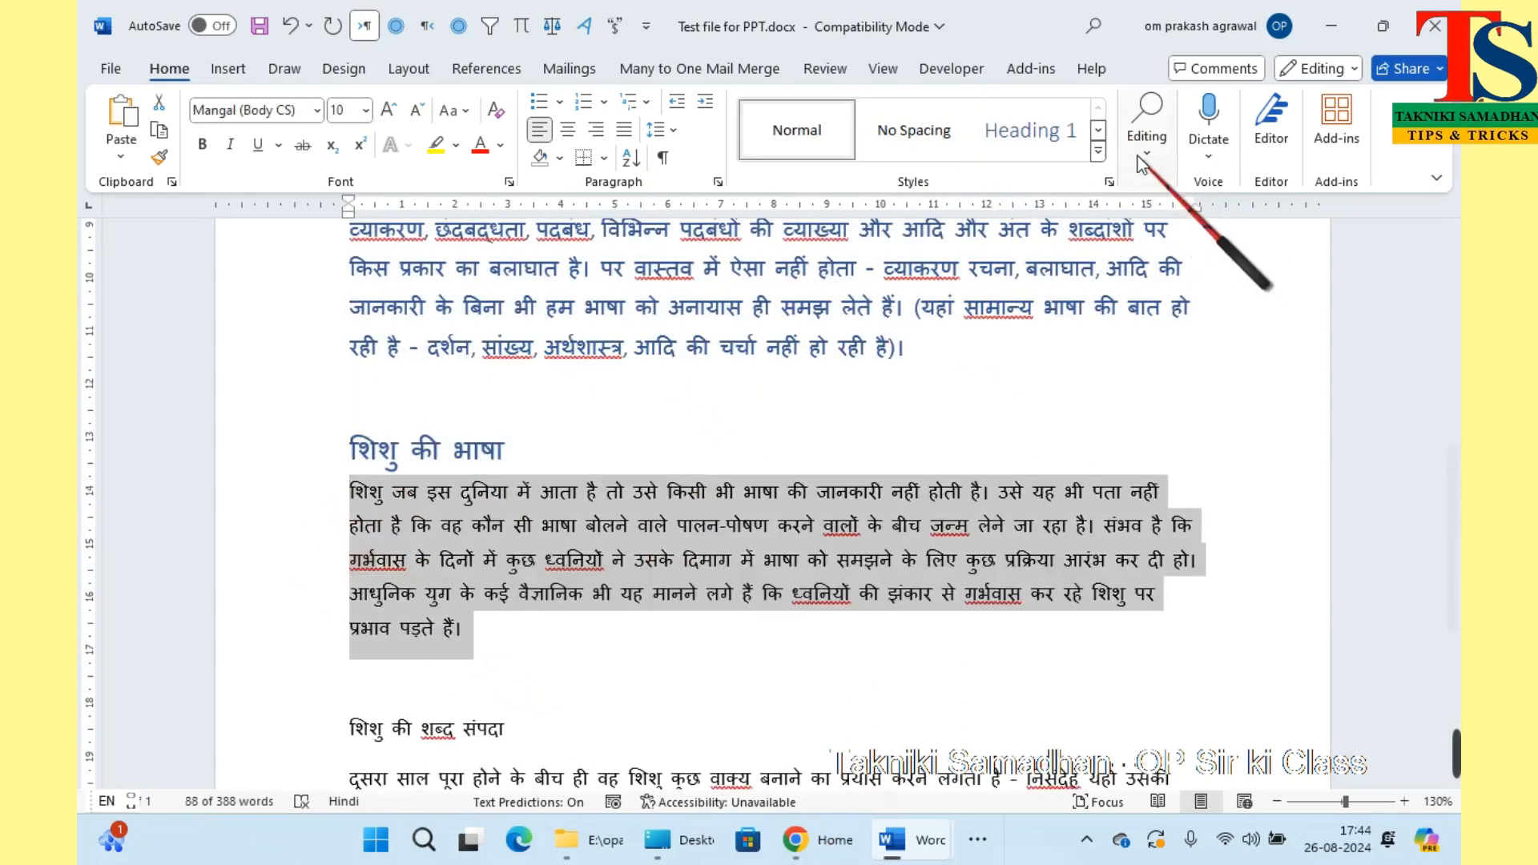
left_click(1098, 131)
left_click(797, 130)
Style the title "शिशु की शब्द संपदा" as Heading 1 and the final paragraph as Heading 2, then clear the selection
scroll(635, 418, "down", 4)
left_click_drag(349, 356, 512, 357)
left_click(1099, 106)
left_click(1028, 131)
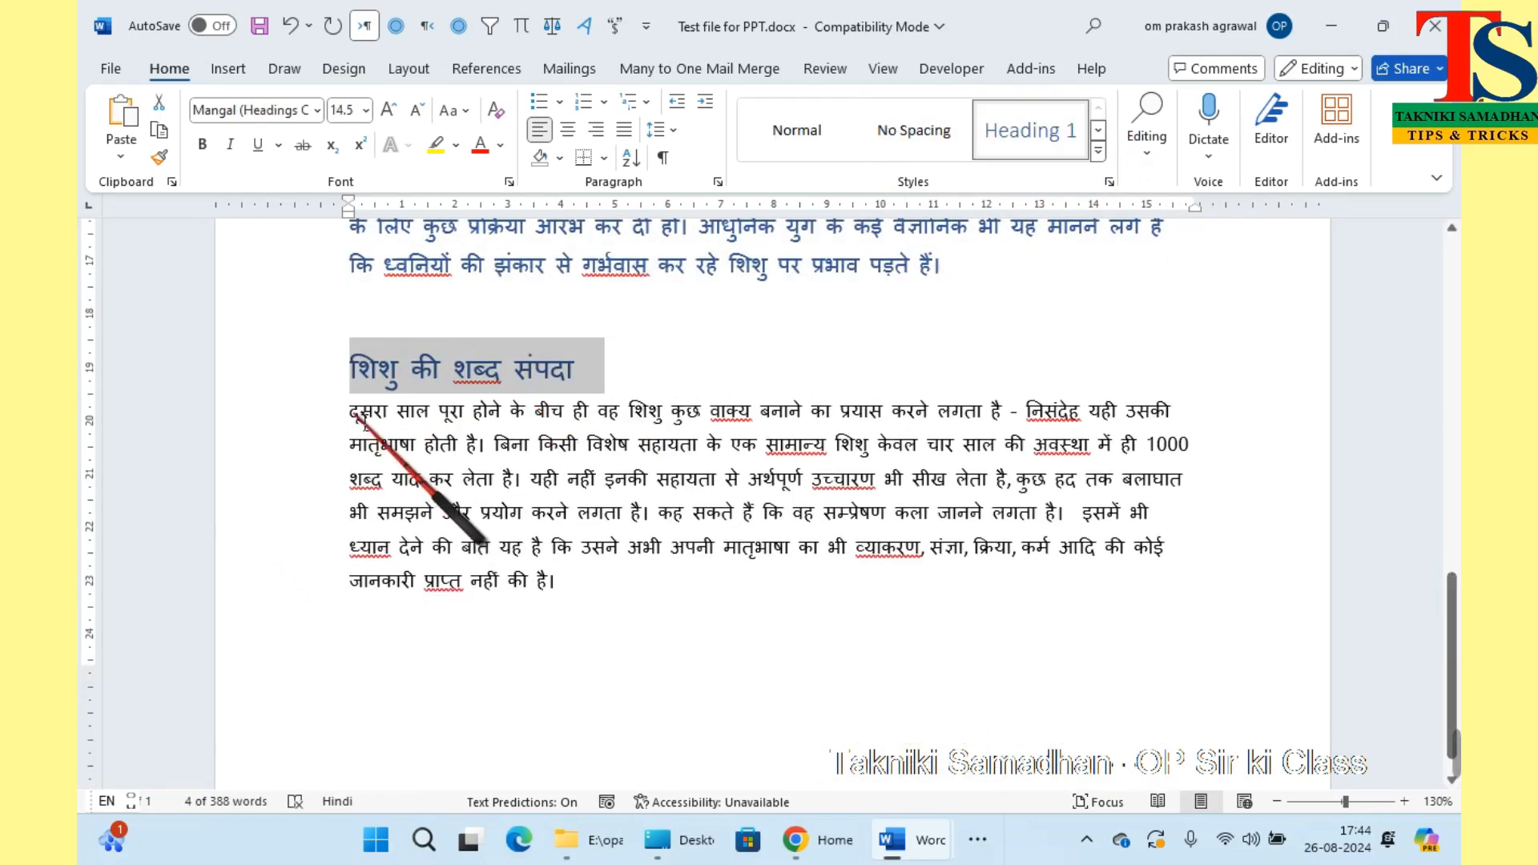
left_click_drag(353, 413, 569, 589)
left_click(1098, 131)
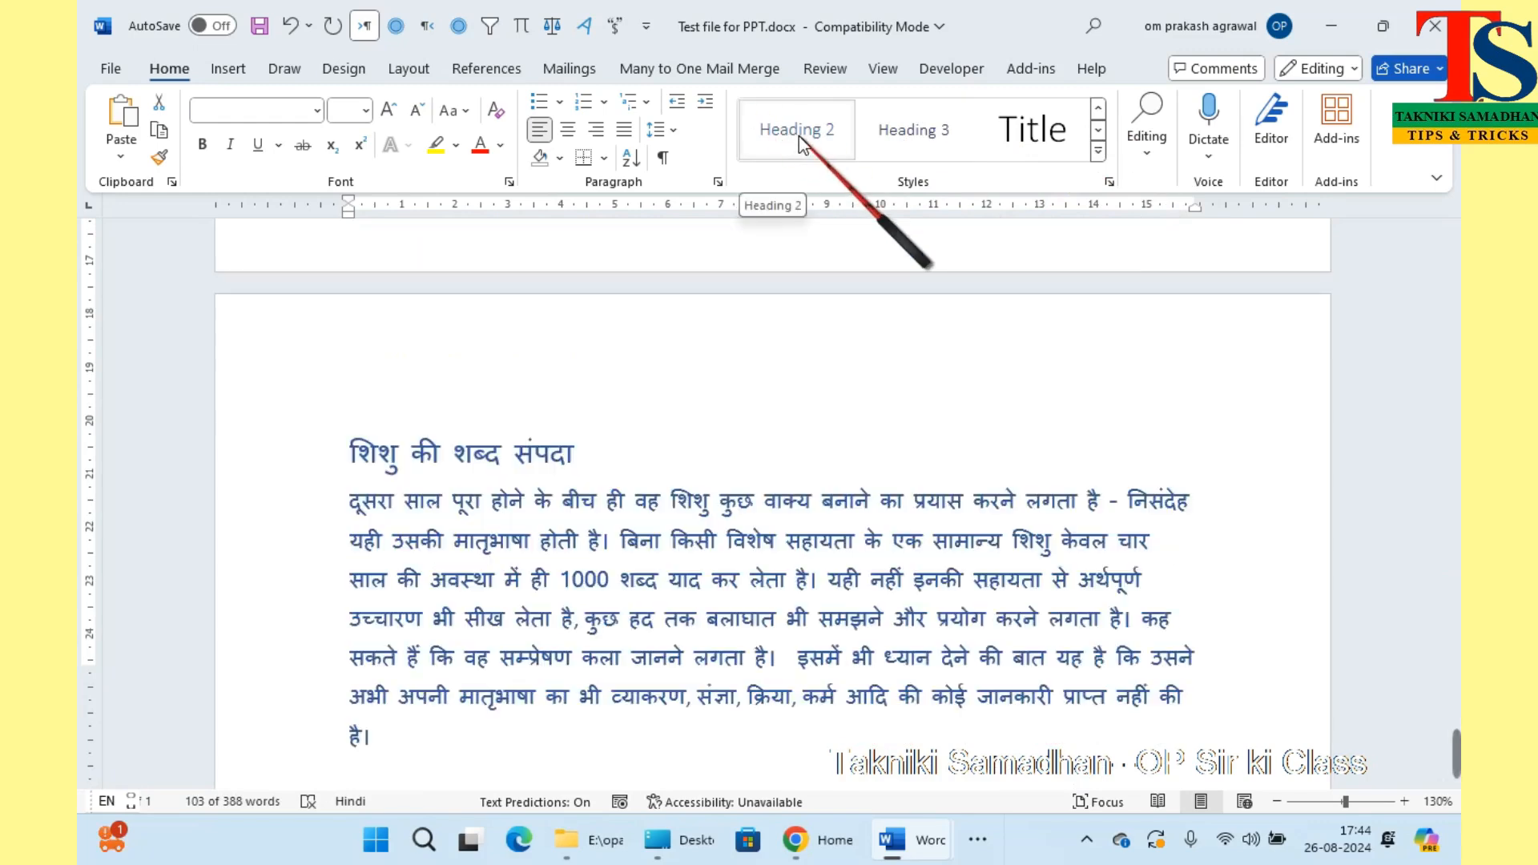
left_click(799, 140)
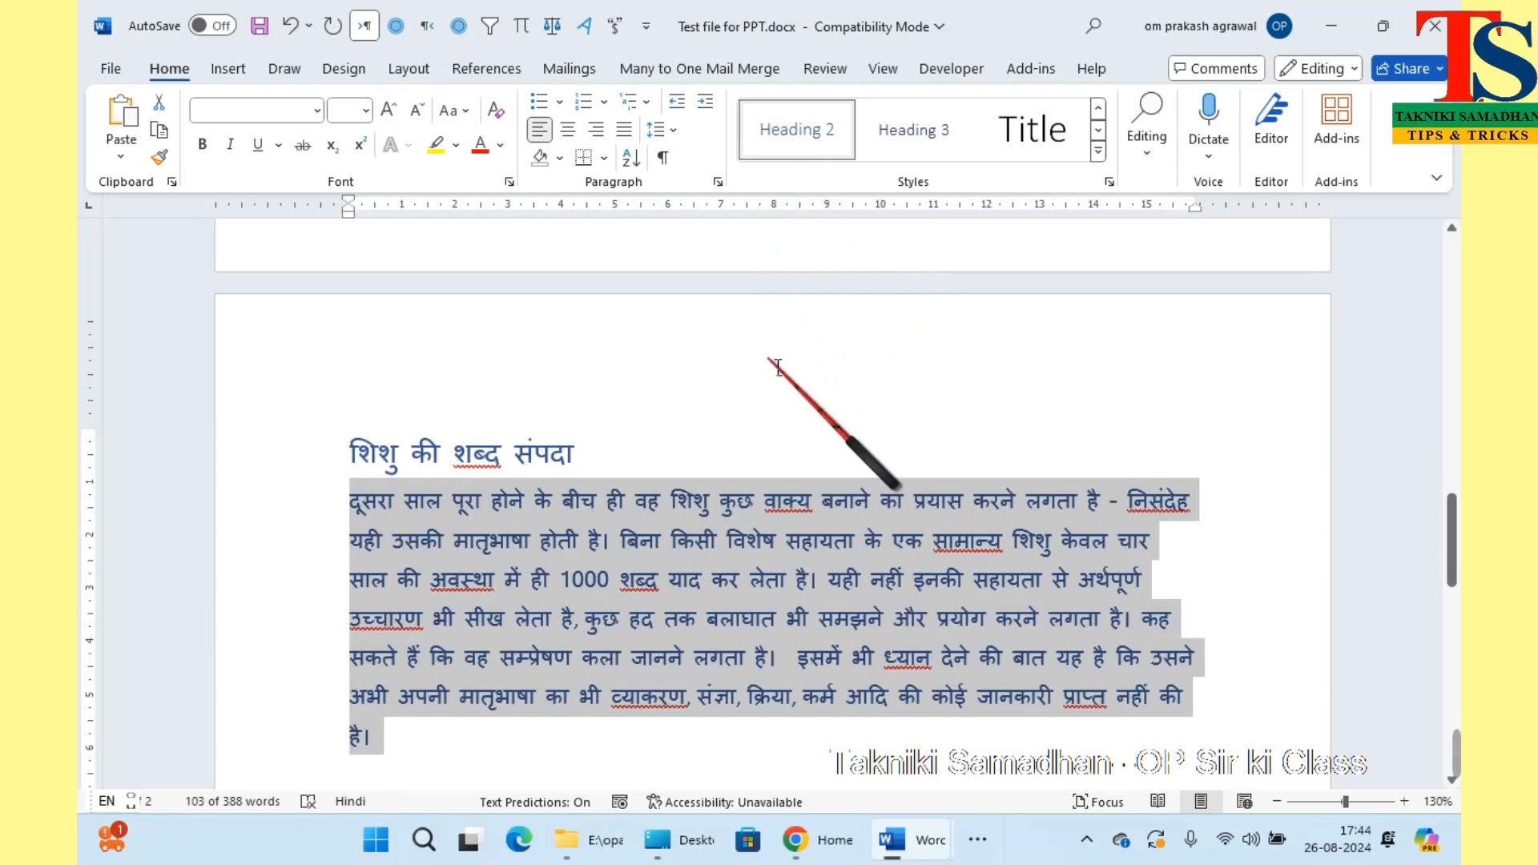
left_click(778, 367)
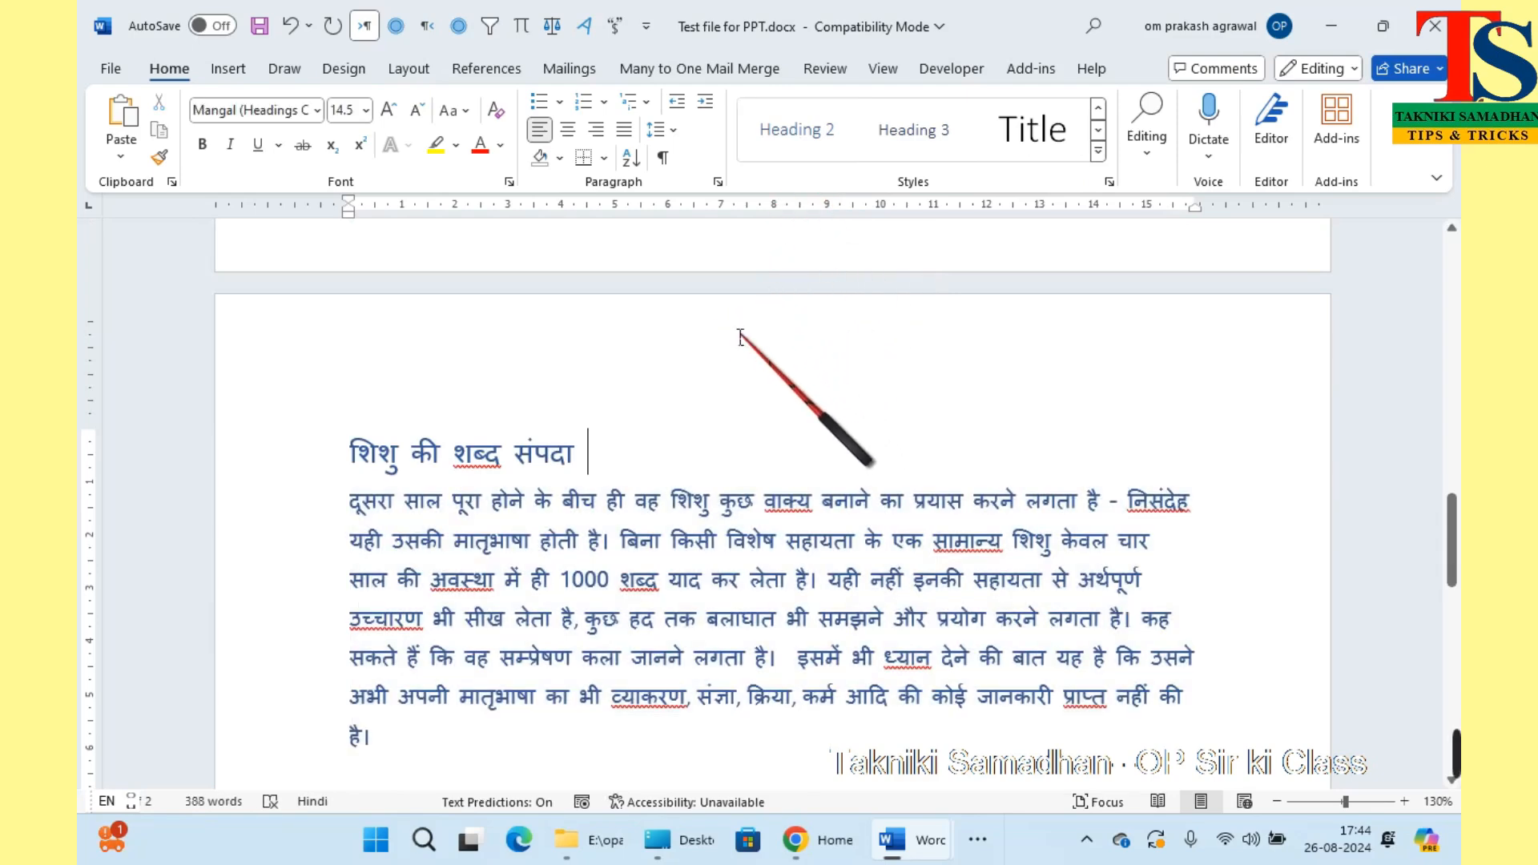
Add the Send to Microsoft PowerPoint command from All Commands to the Quick Access Toolbar for all documents
left_click(109, 70)
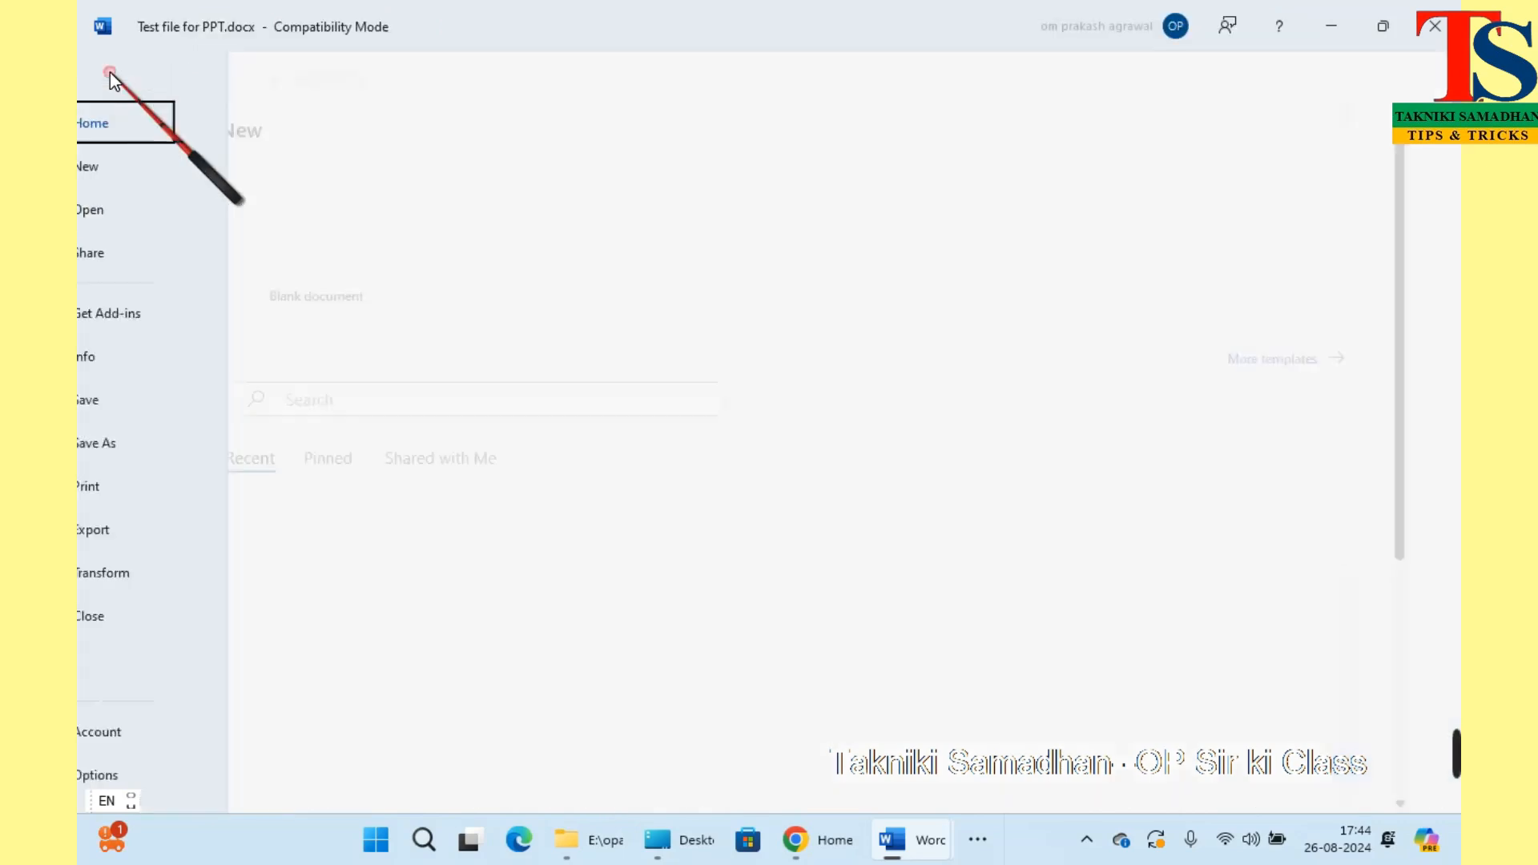
left_click(156, 774)
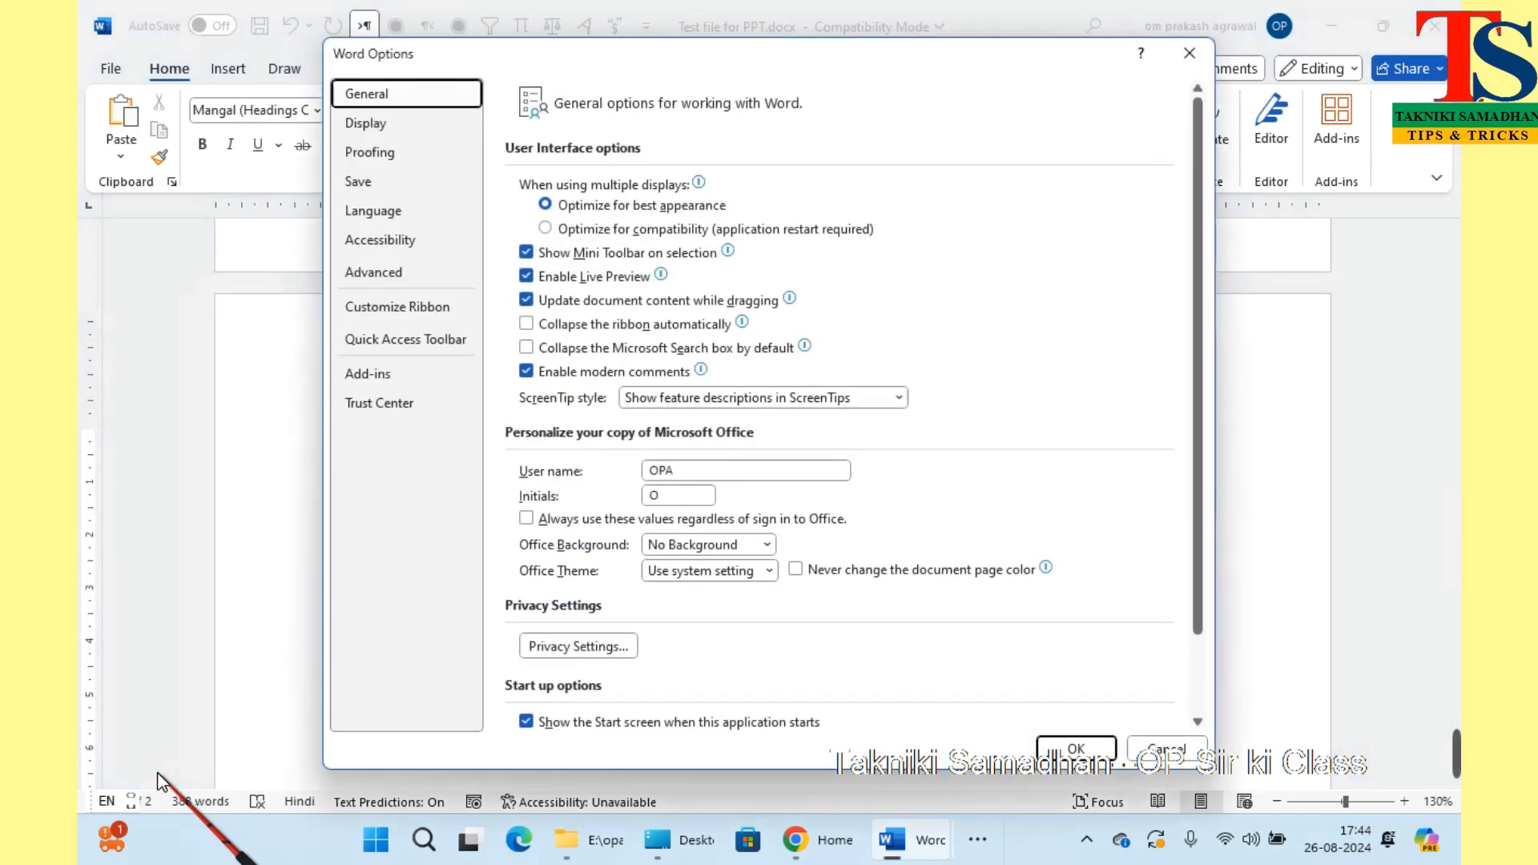
left_click(437, 342)
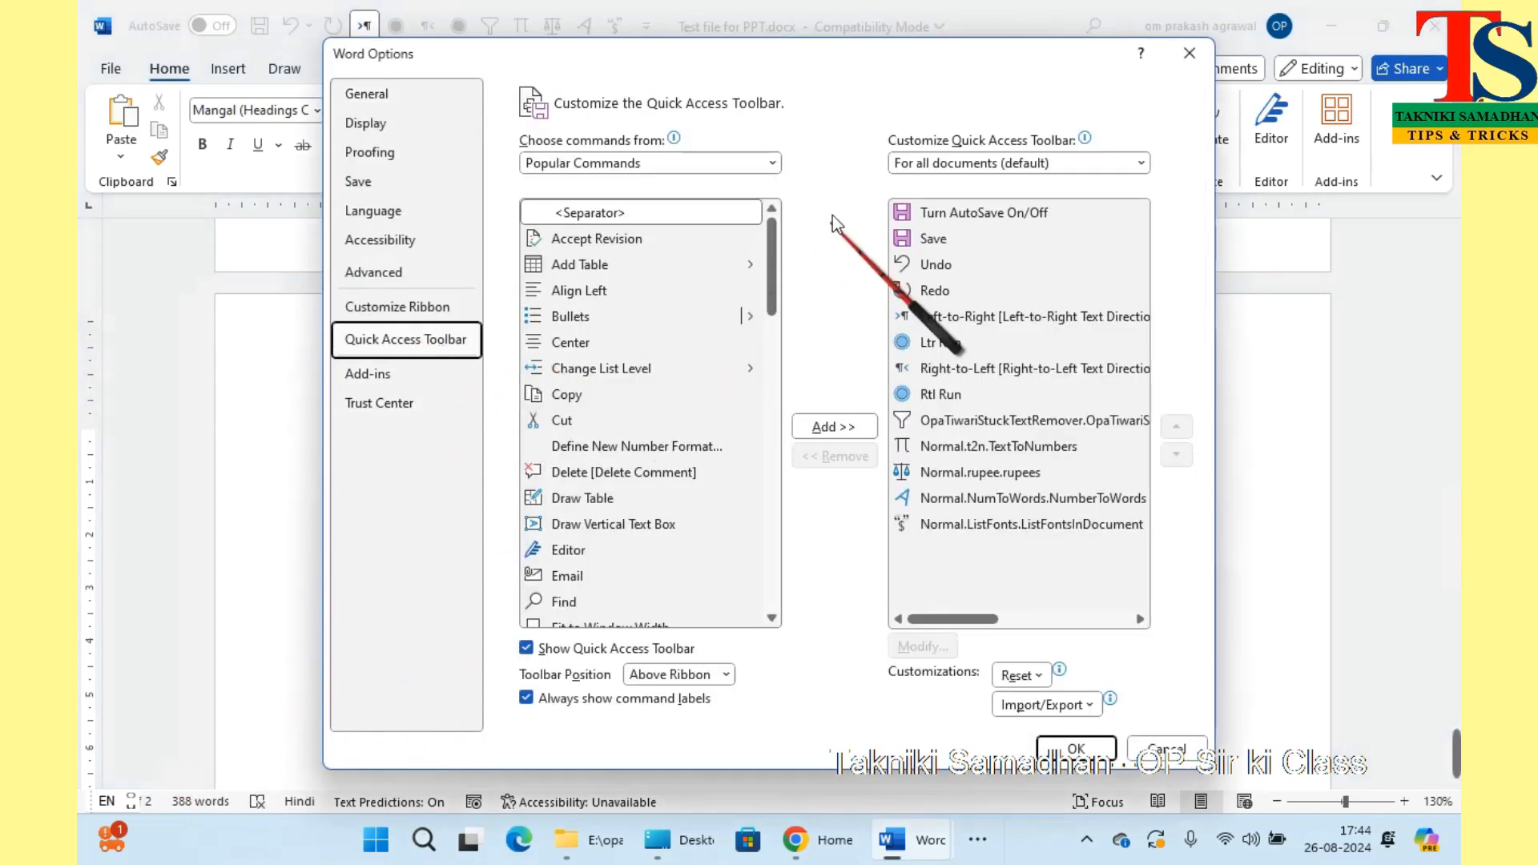
left_click(773, 164)
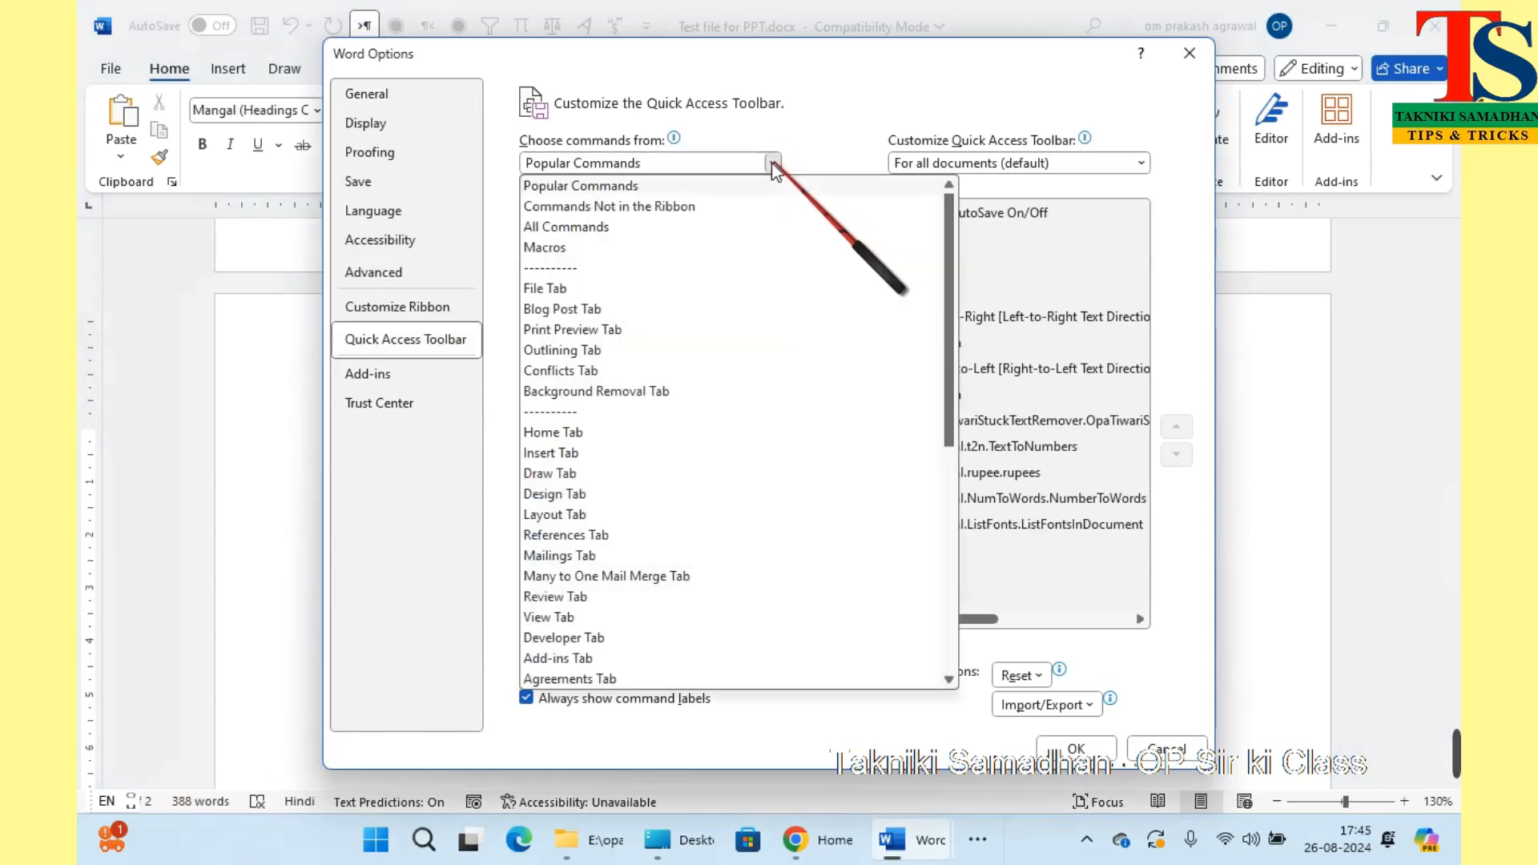
left_click(645, 230)
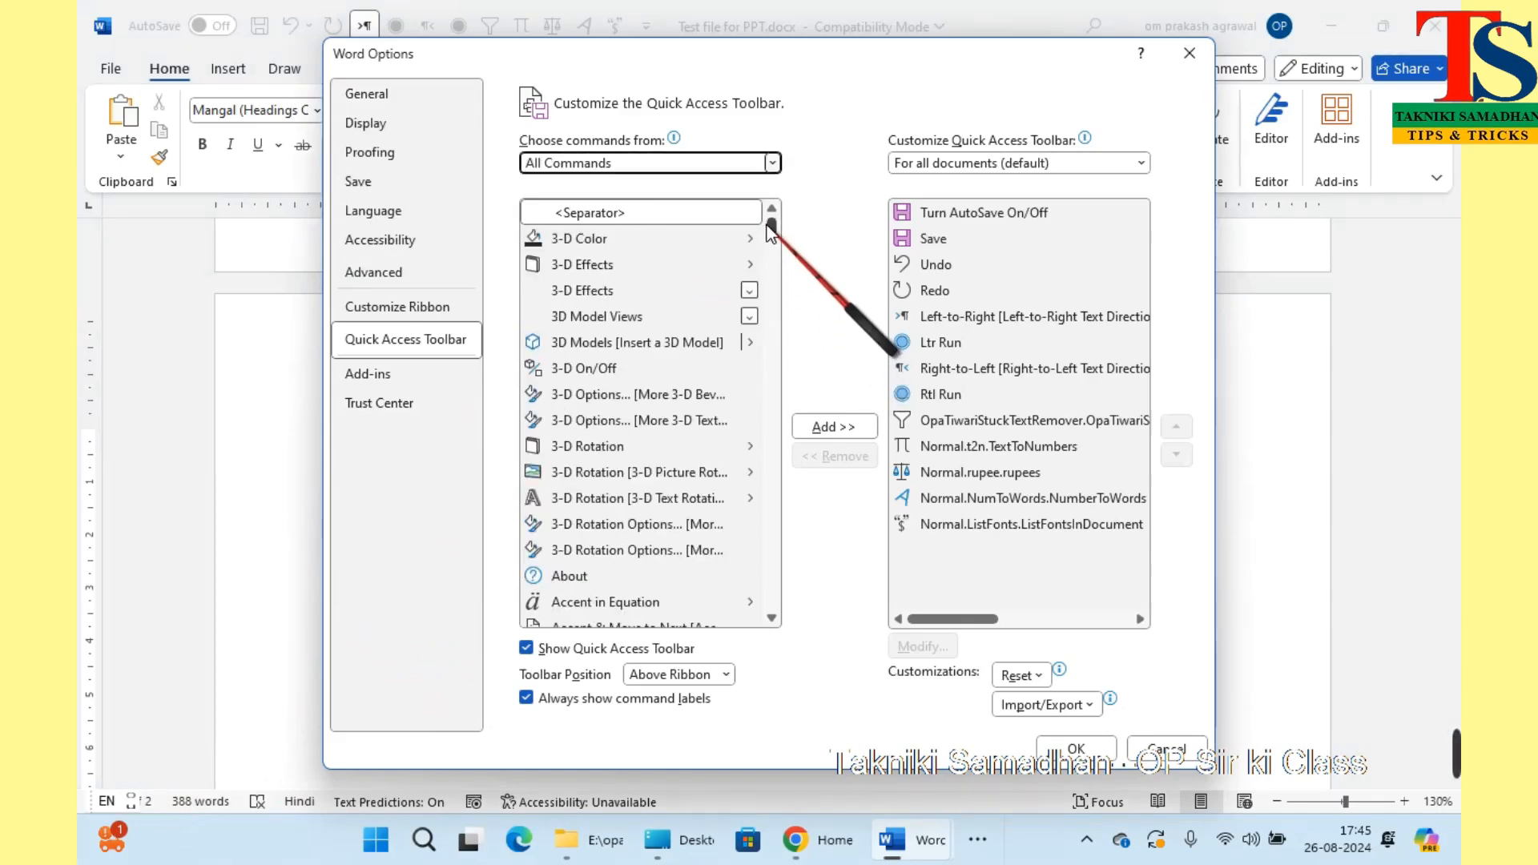
left_click_drag(769, 221, 749, 511)
scroll(772, 621, "down", 15)
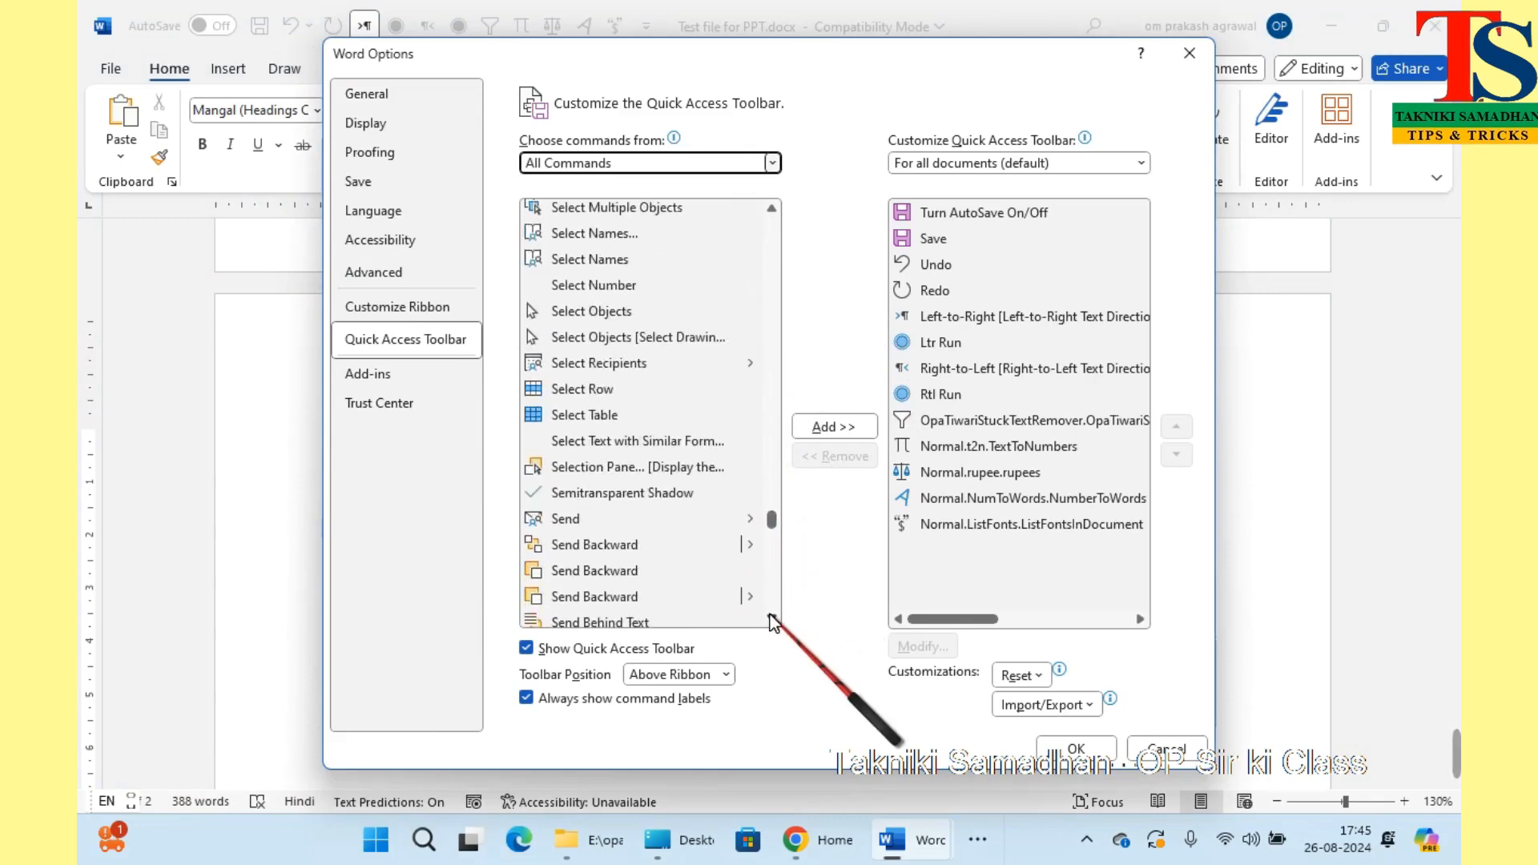
left_click(771, 619)
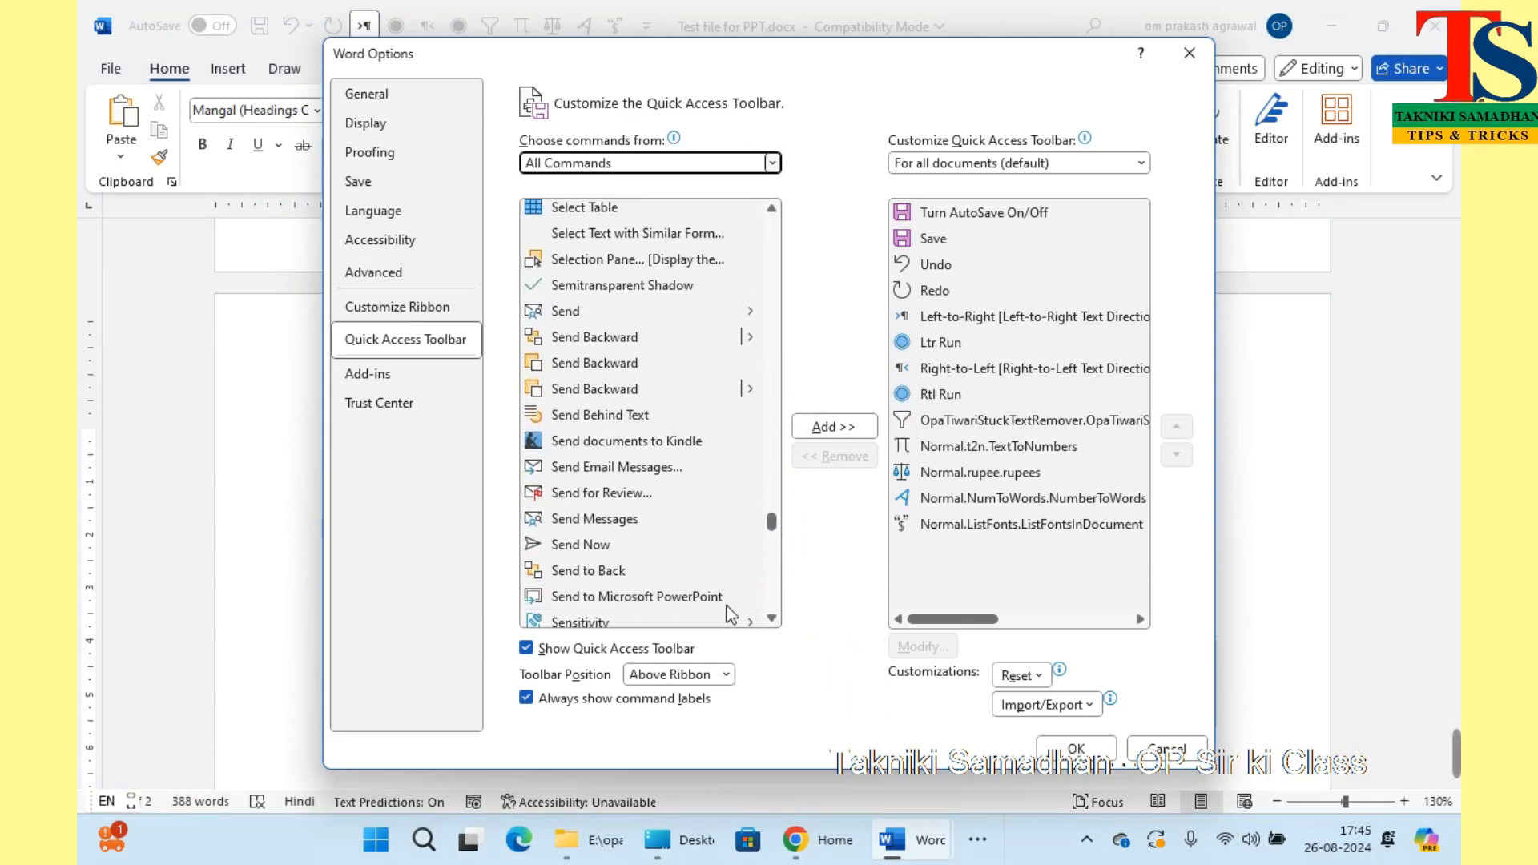
left_click(705, 599)
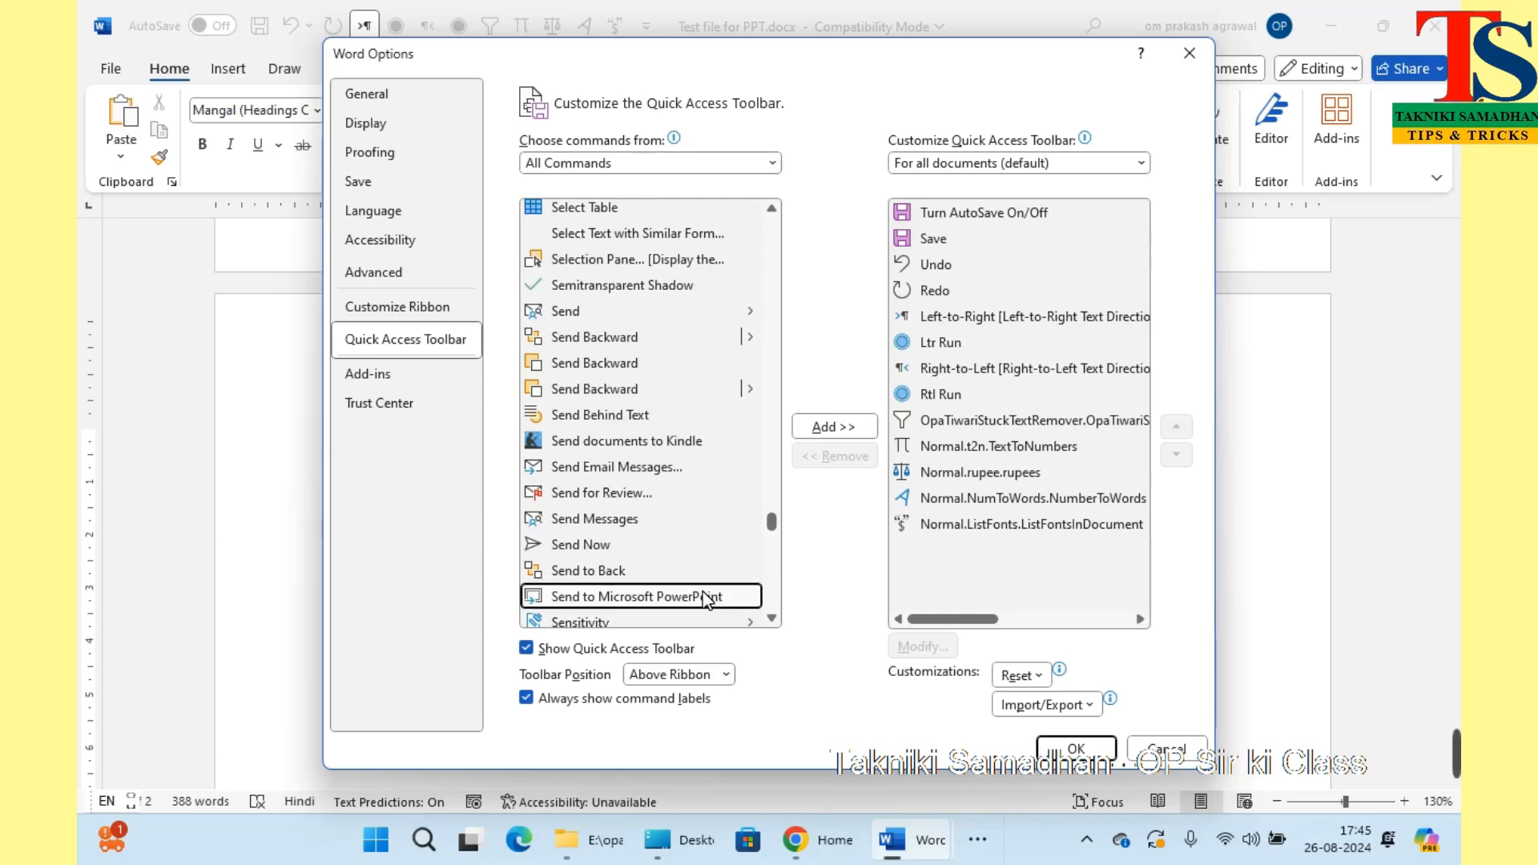
left_click(838, 428)
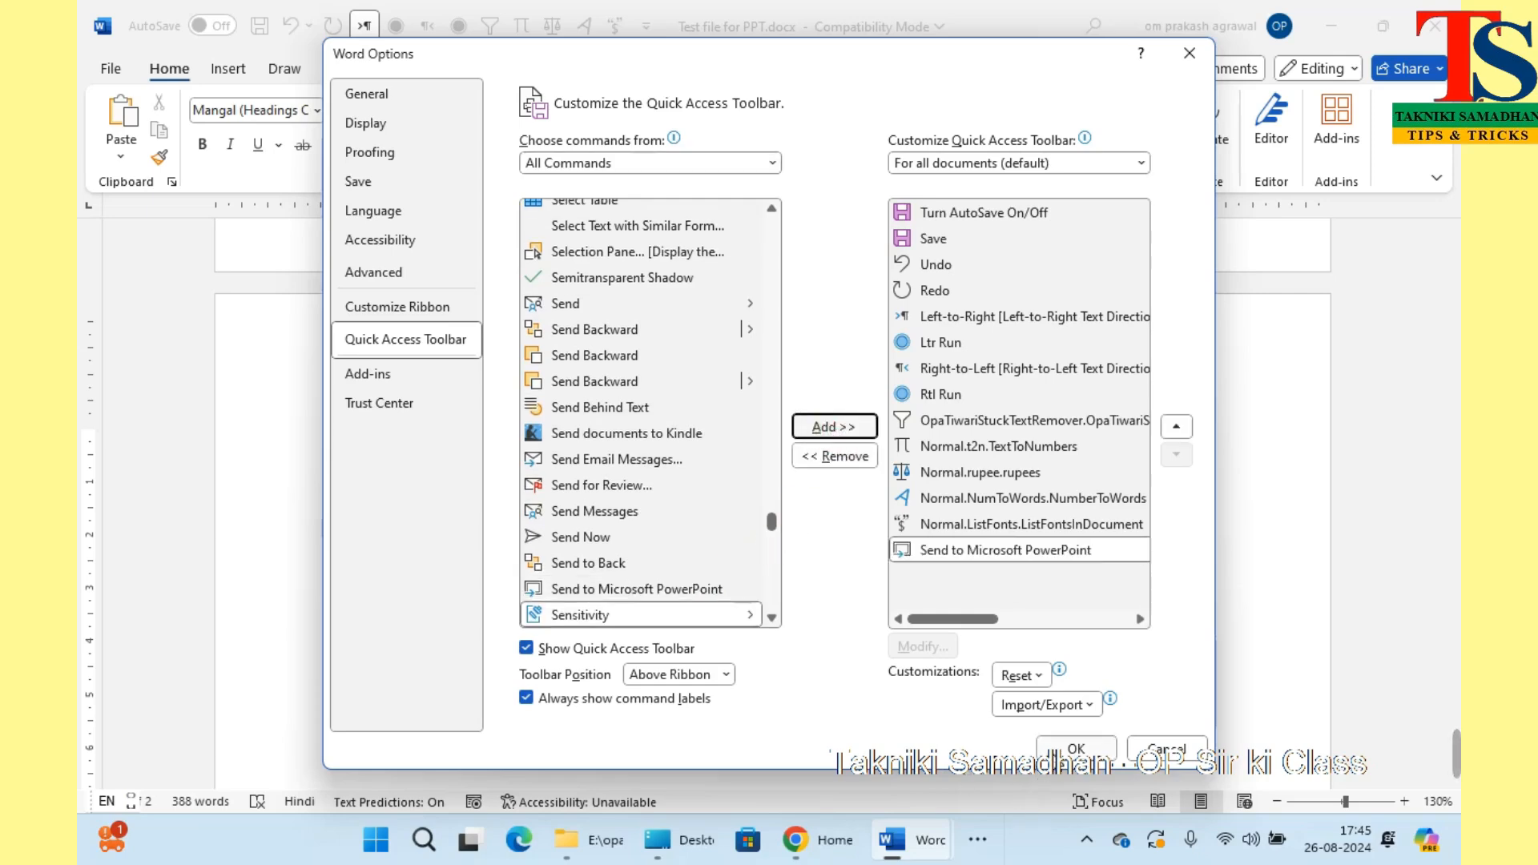
left_click(1076, 749)
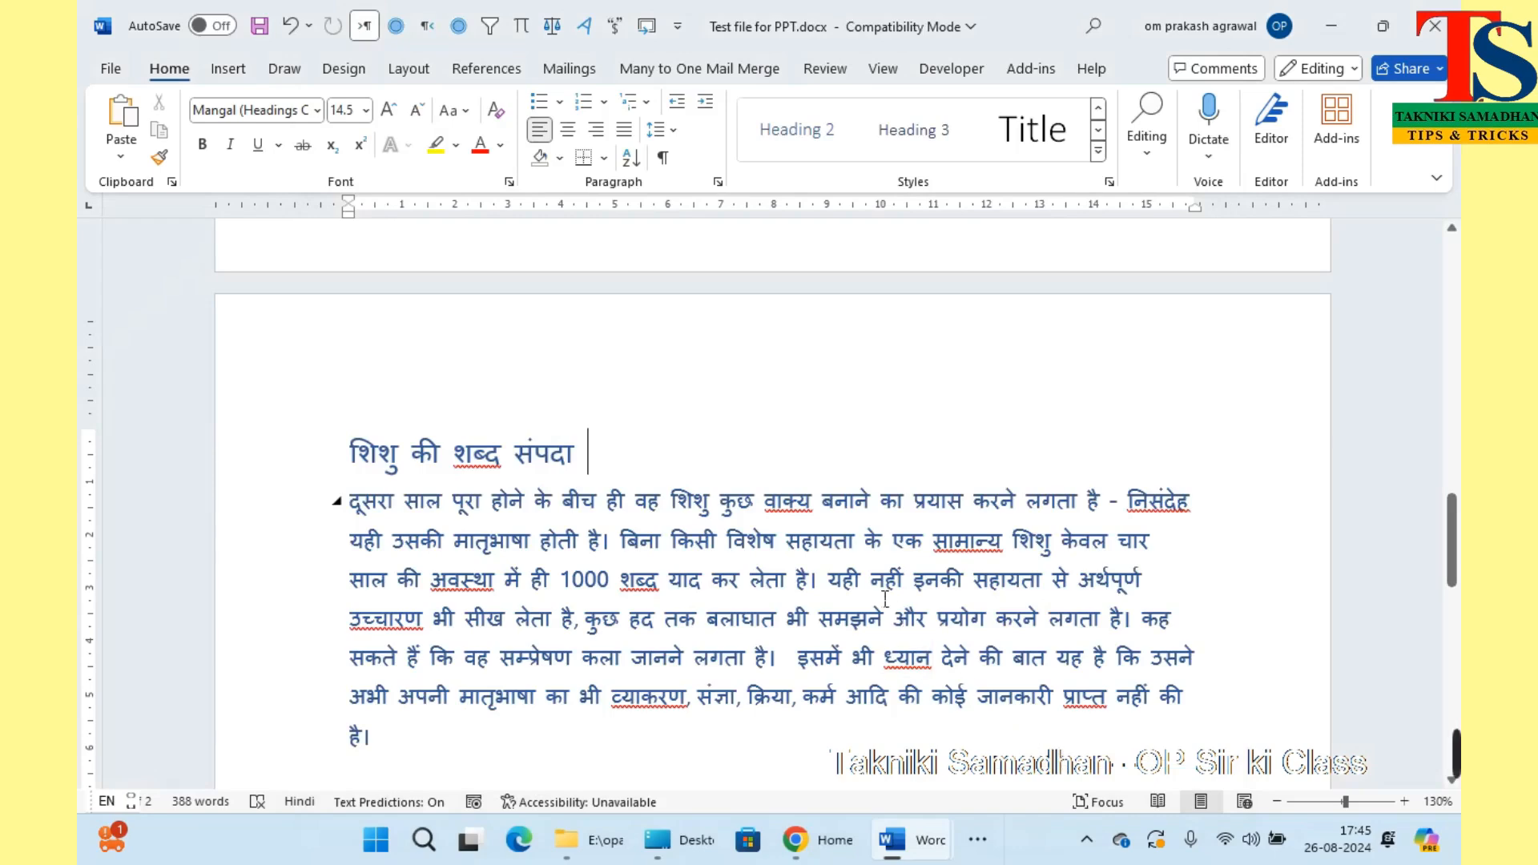
Send the styled document to Microsoft PowerPoint and enable editing of the resulting presentation
left_click(649, 36)
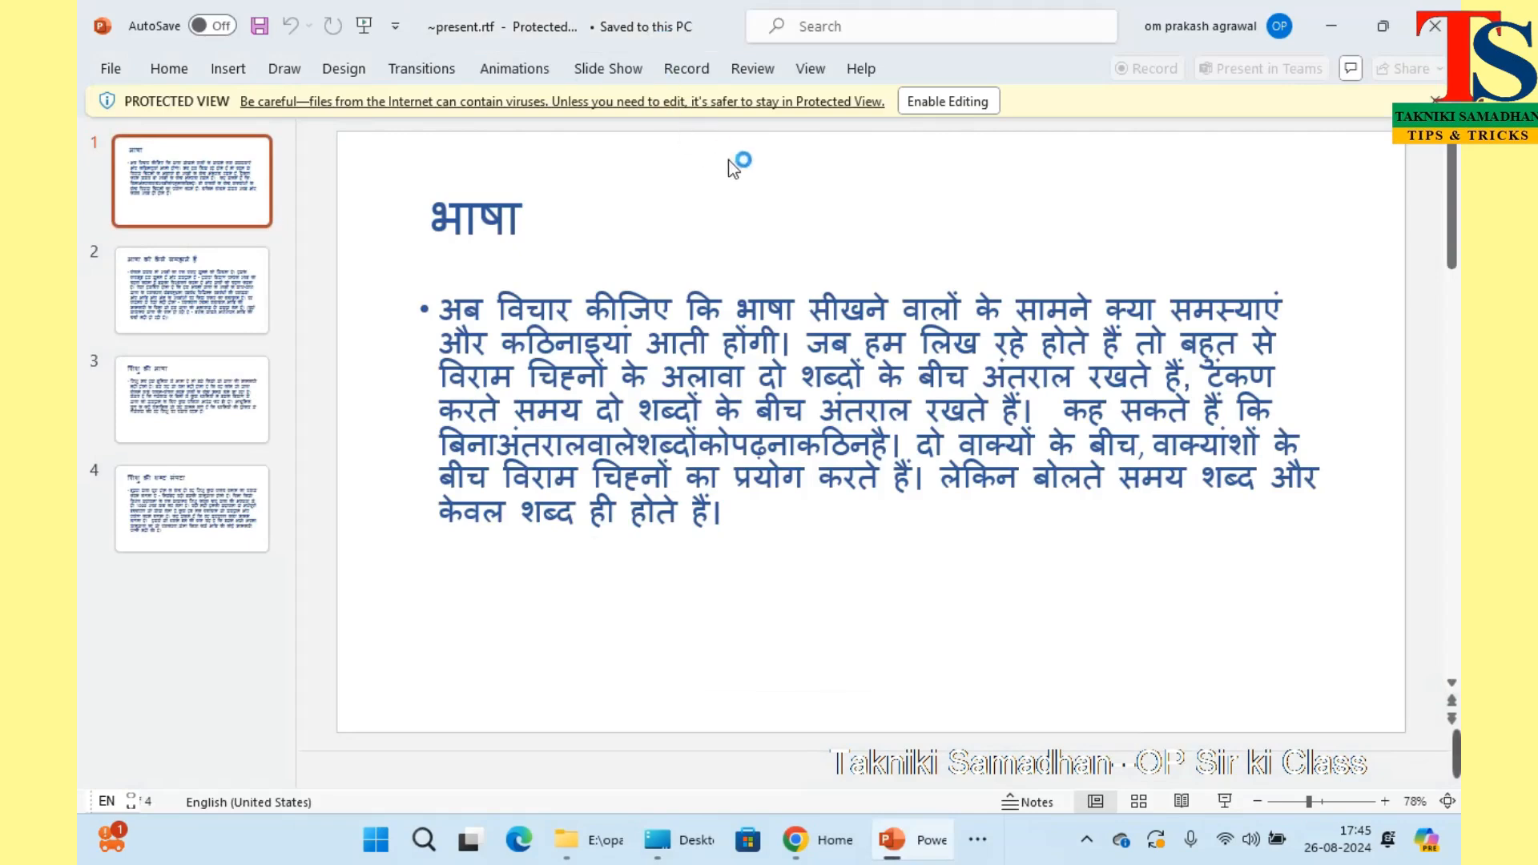
left_click(960, 109)
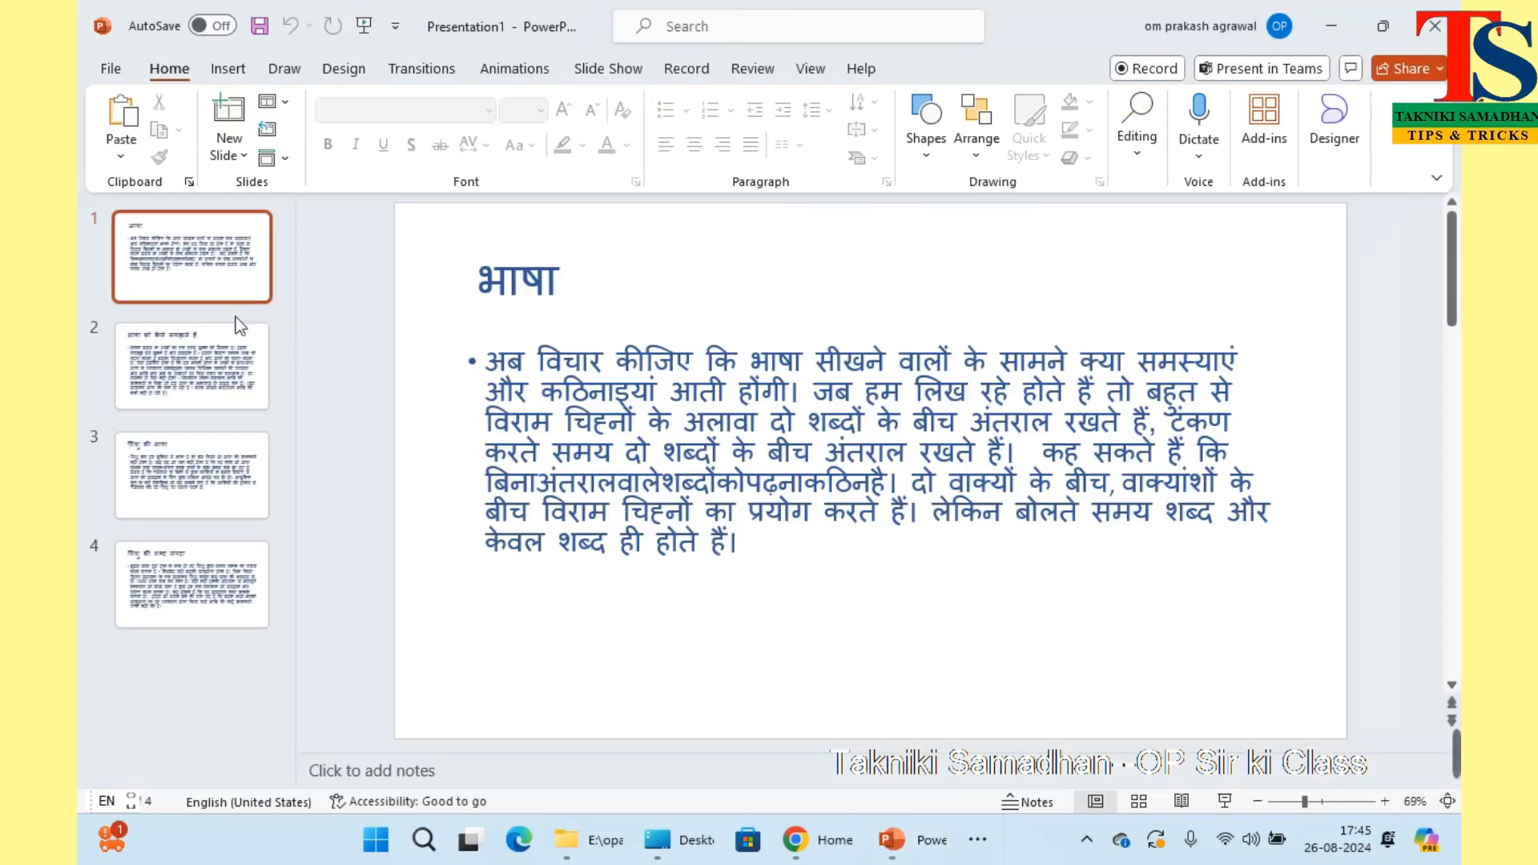
View slides 2 to 4 of the generated presentation and close it
left_click(211, 365)
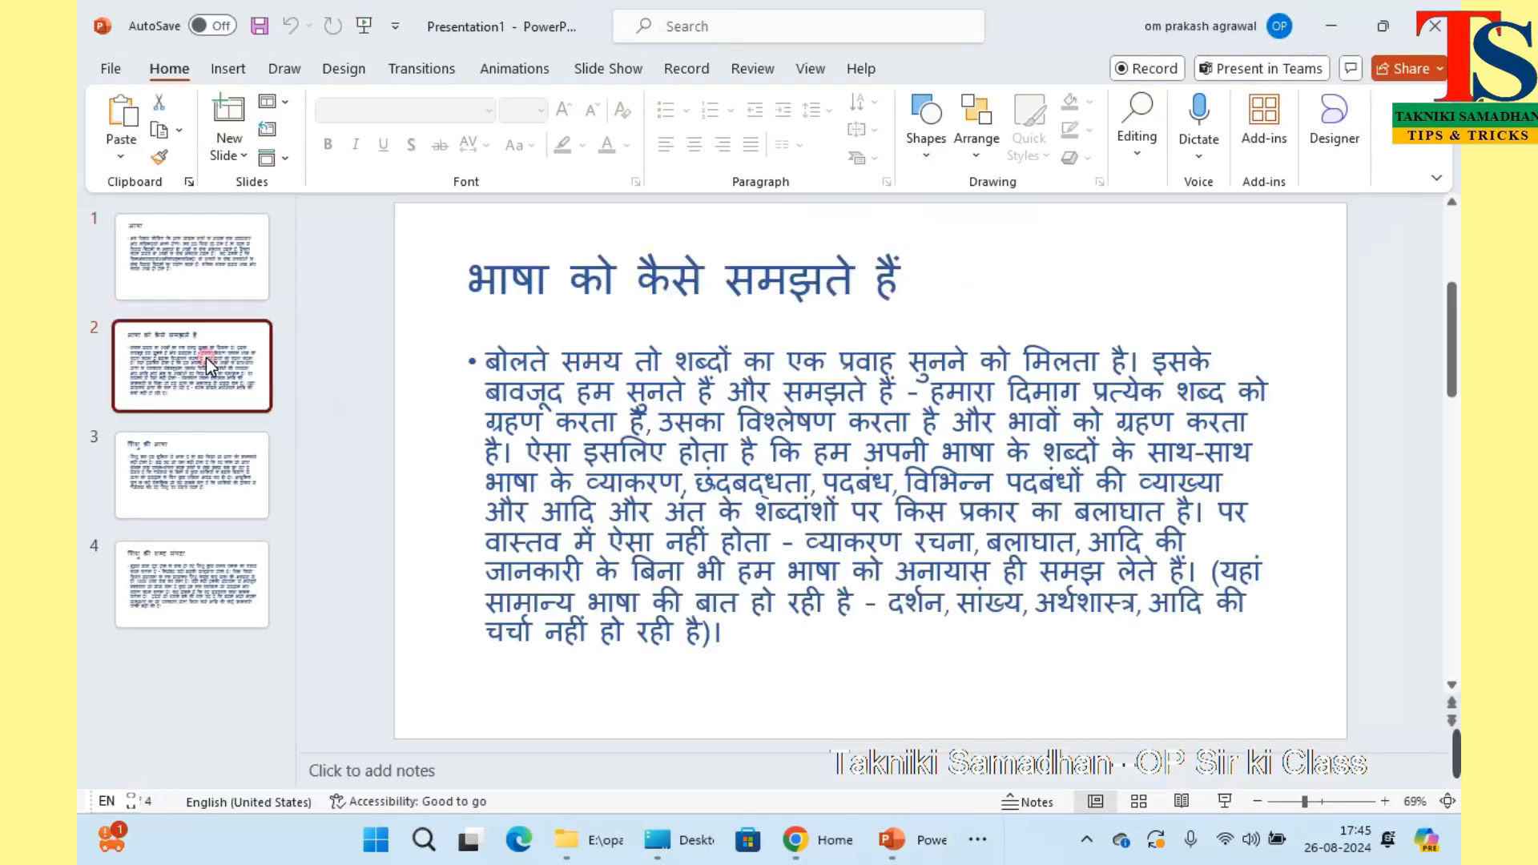
left_click(229, 457)
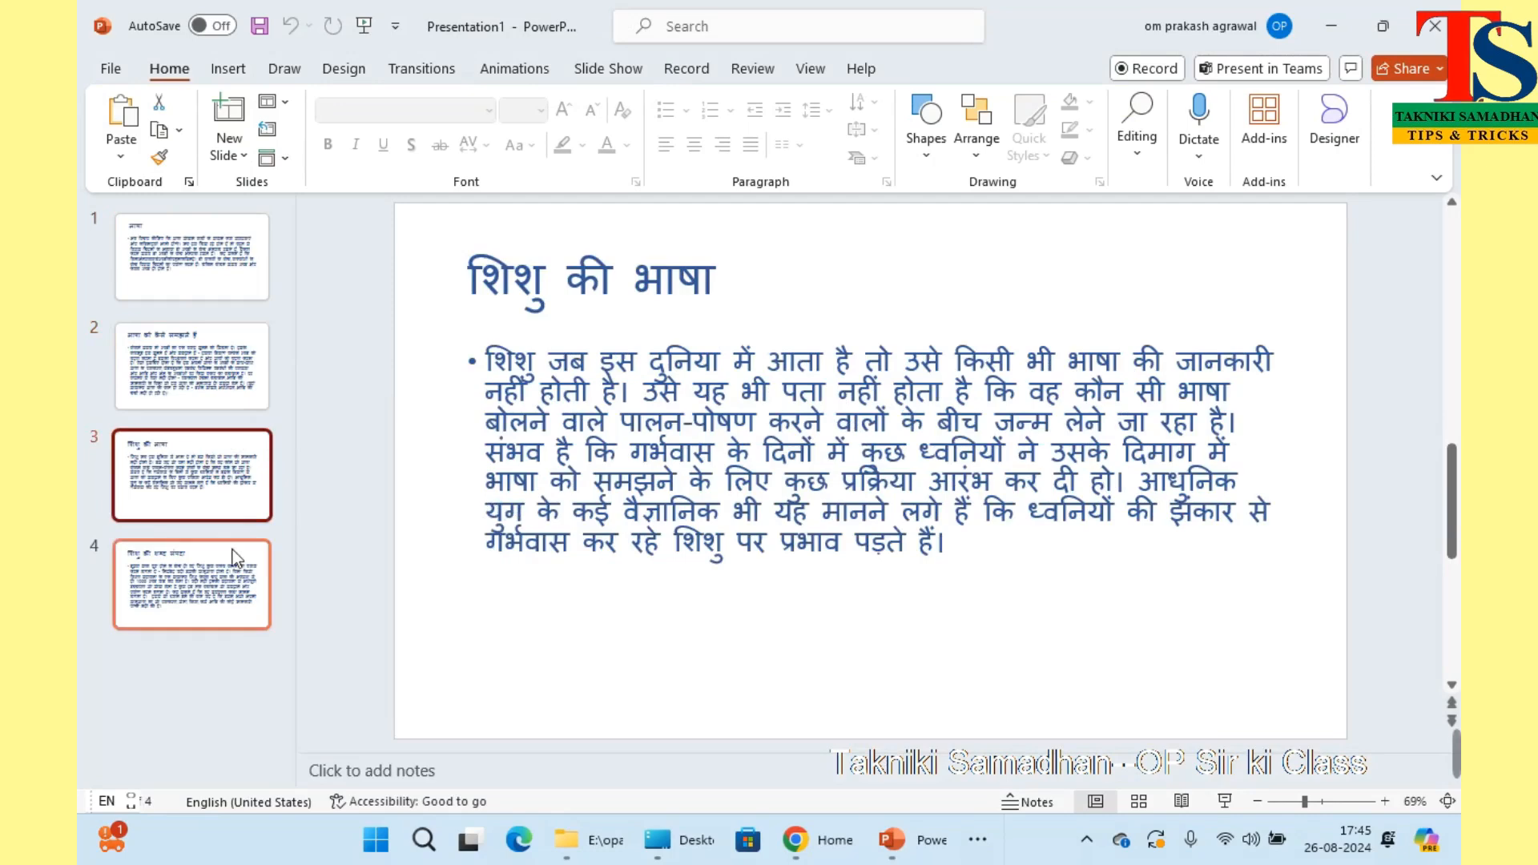
left_click(243, 576)
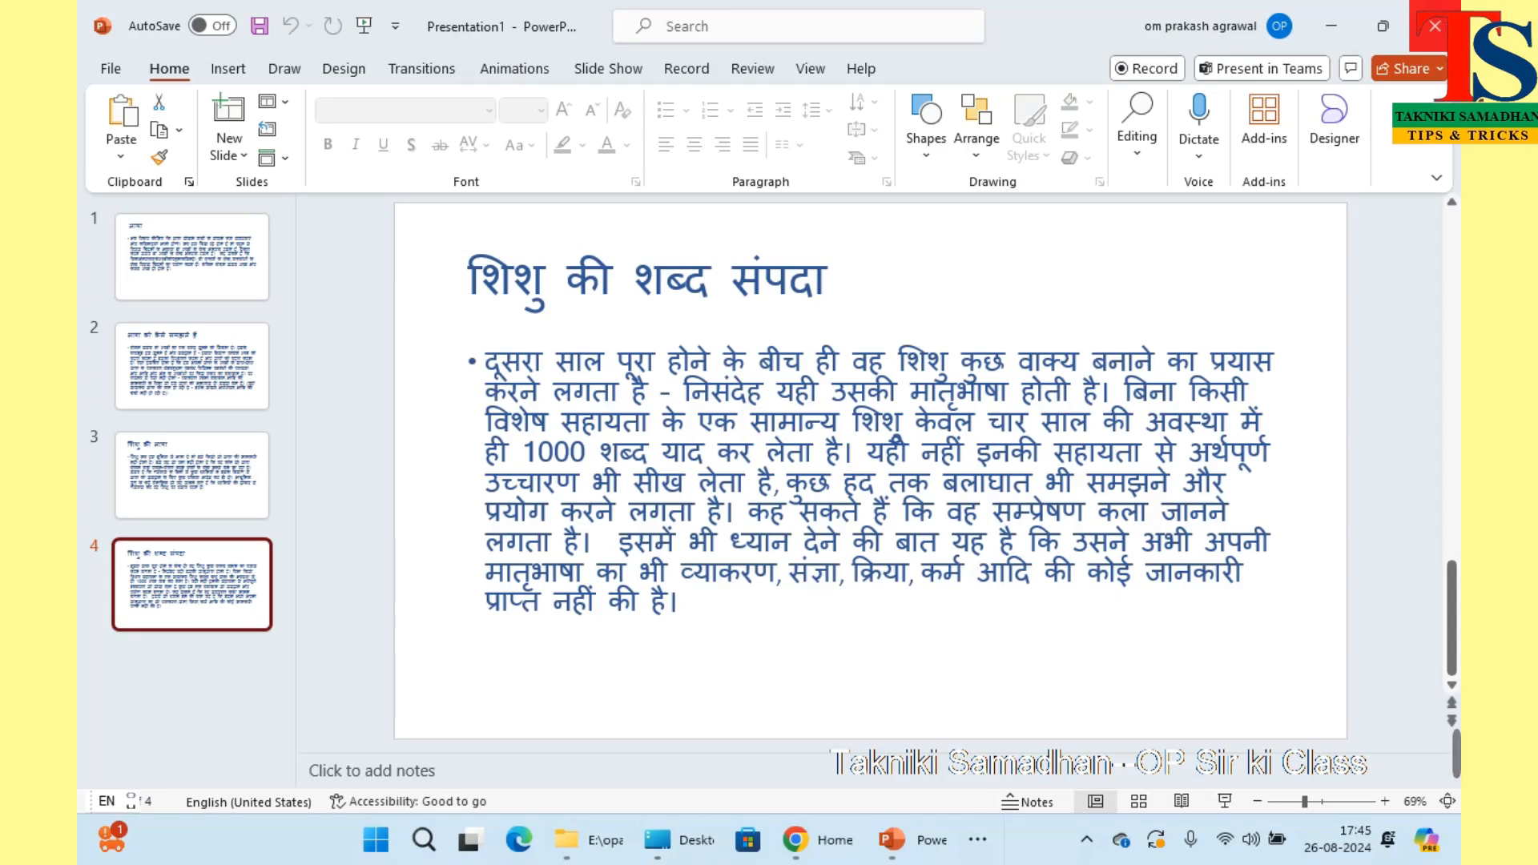
left_click(1435, 26)
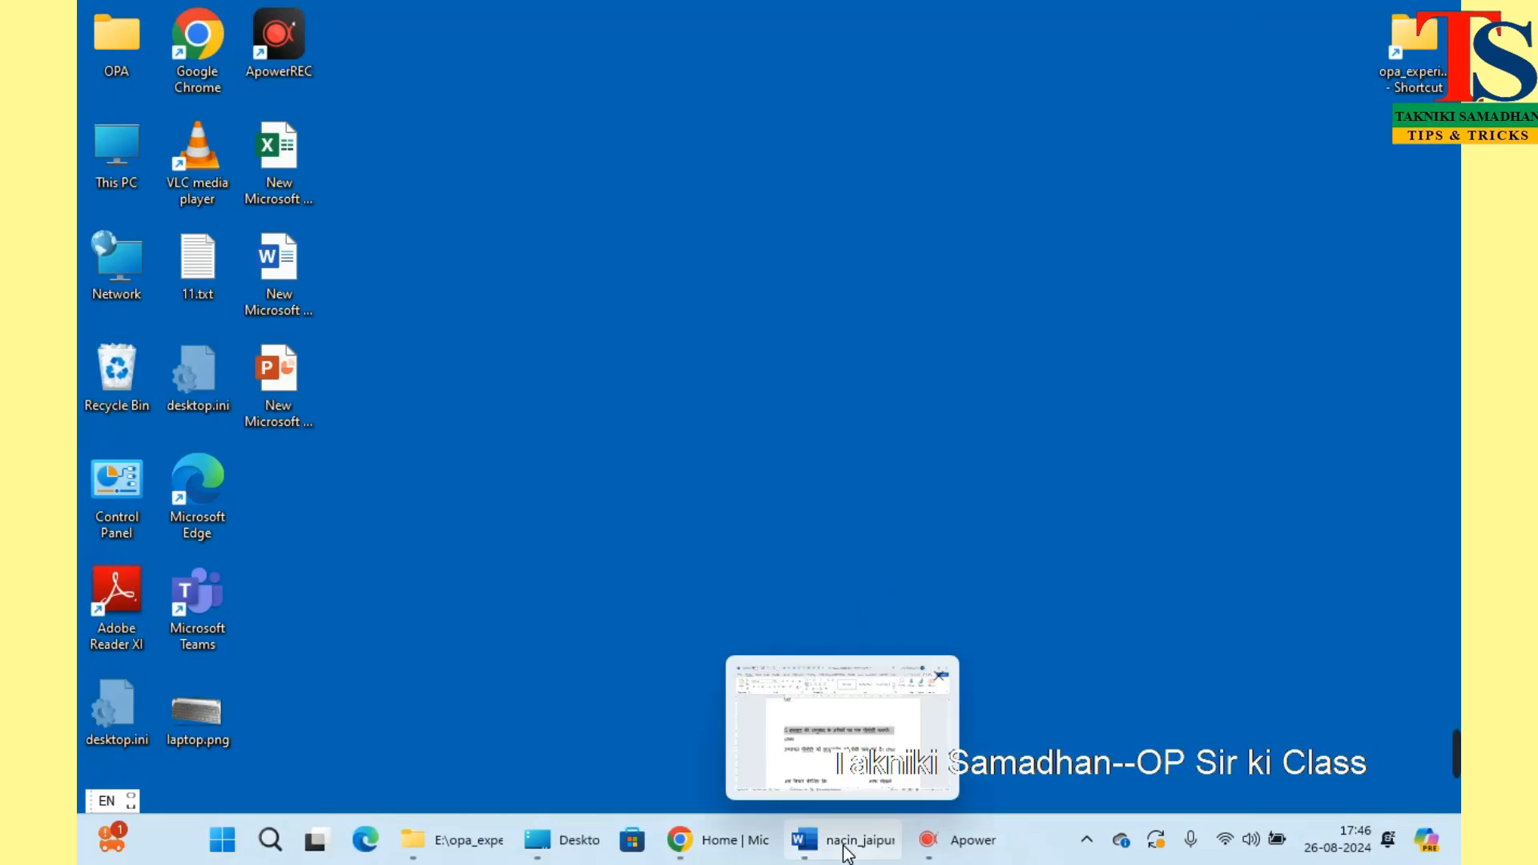
Copy the selected prompt "5 स्लाइड की अनुवाद के तरीकों पर एक पीपीटी बनाएँ।" from nacin_jaipur_chatgpt.docx in Word and minimize the document
left_click(847, 841)
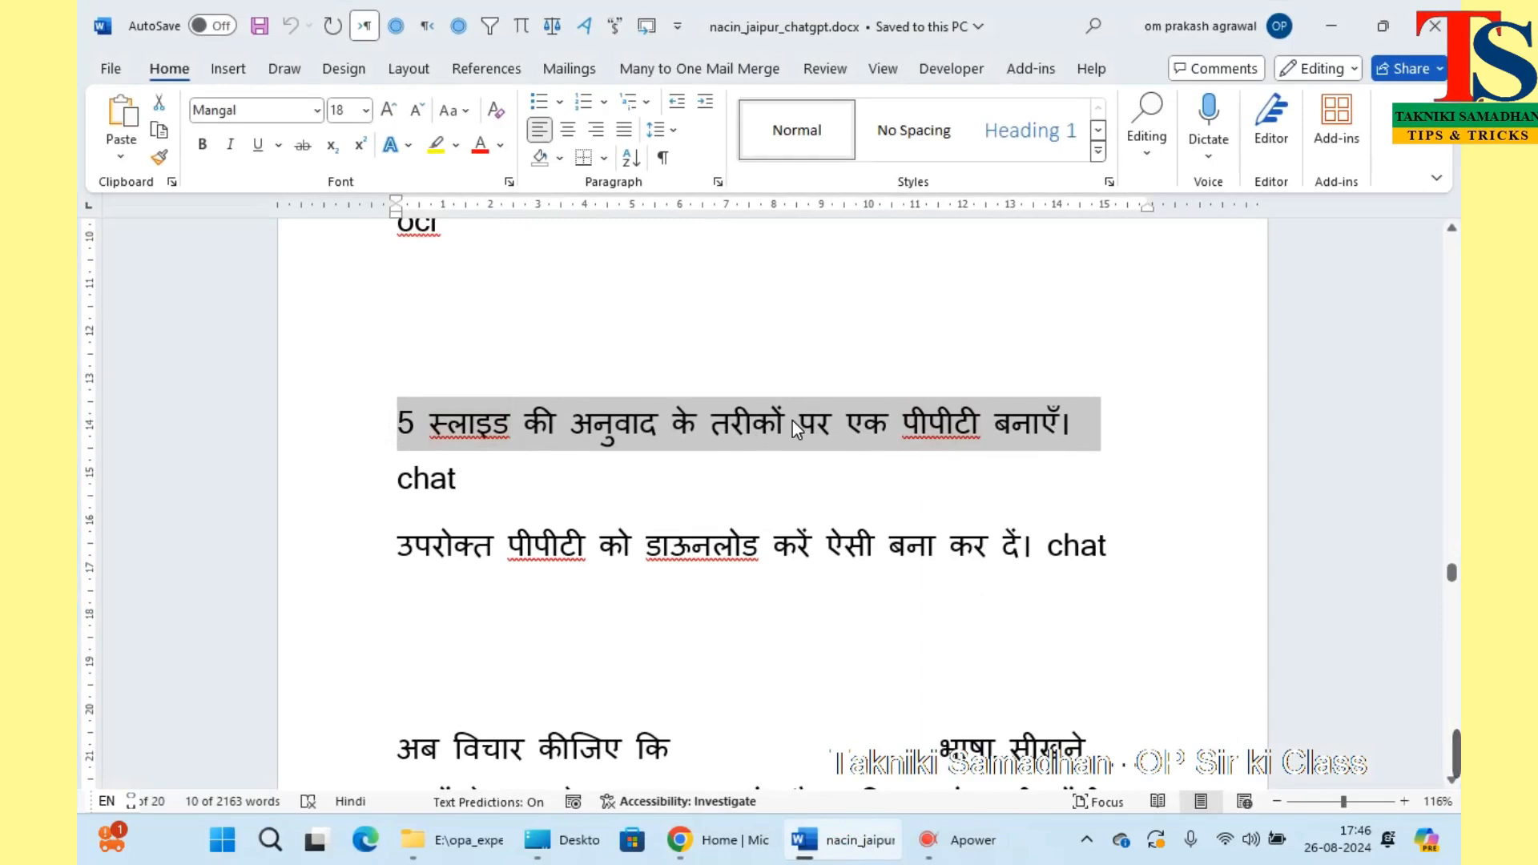
left_click(157, 128)
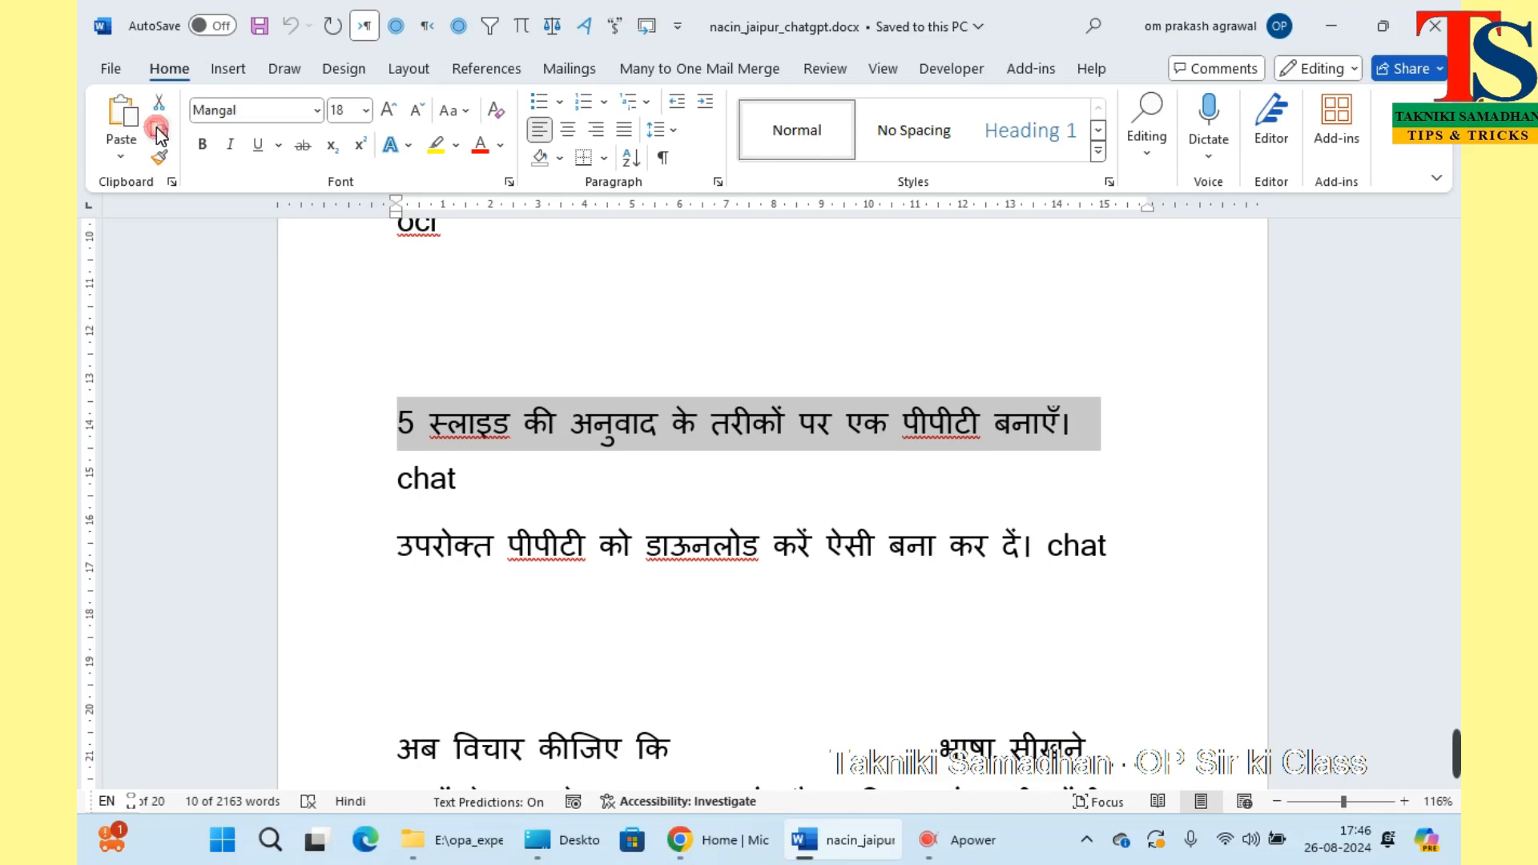
left_click(1332, 26)
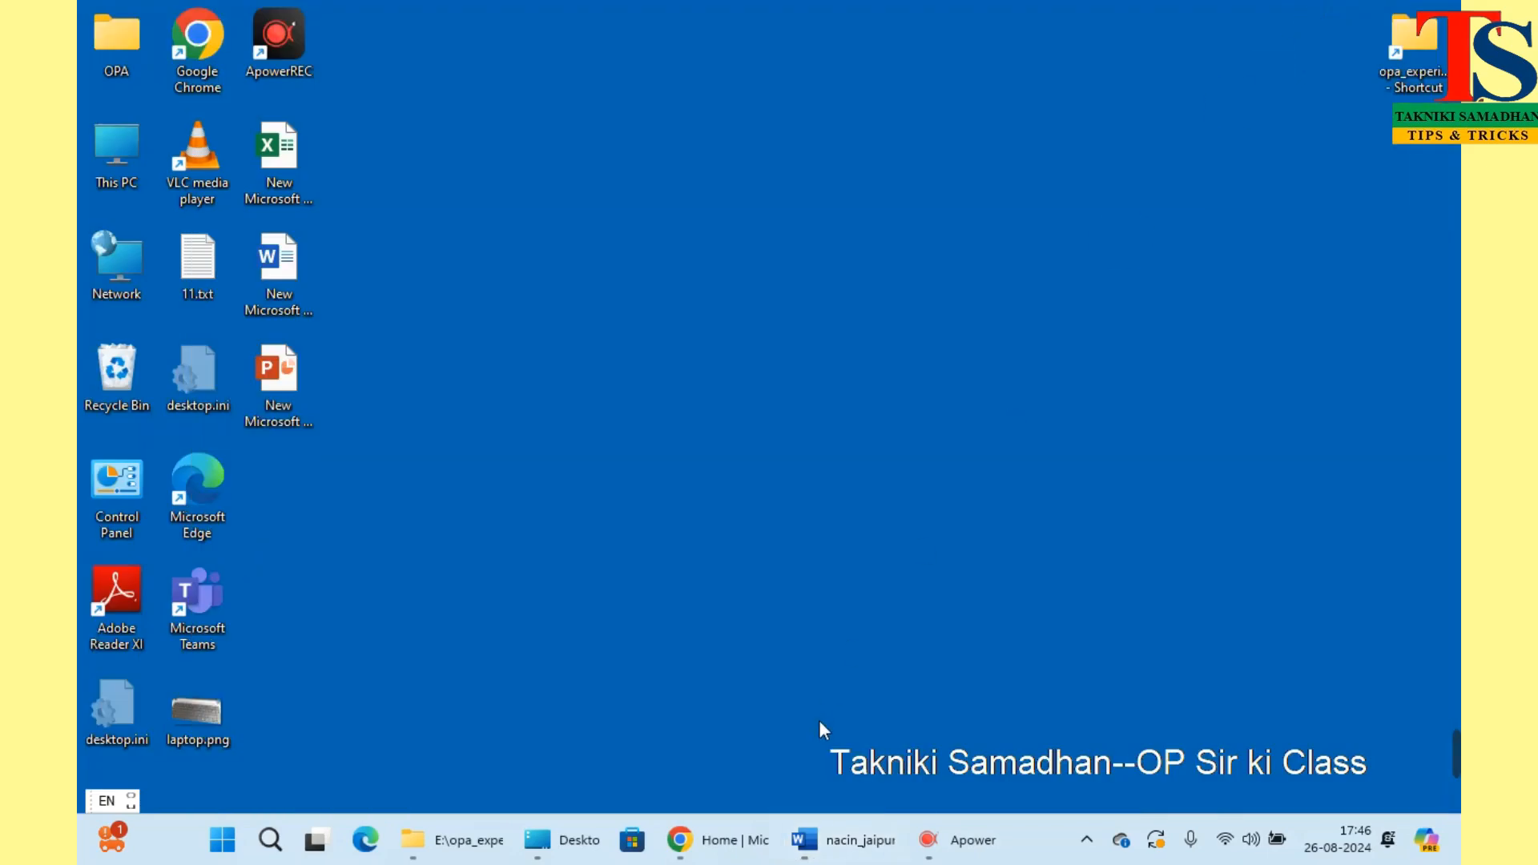
Switch to Chrome and open ChatGPT at chat.openai.com in a new tab
left_click(713, 839)
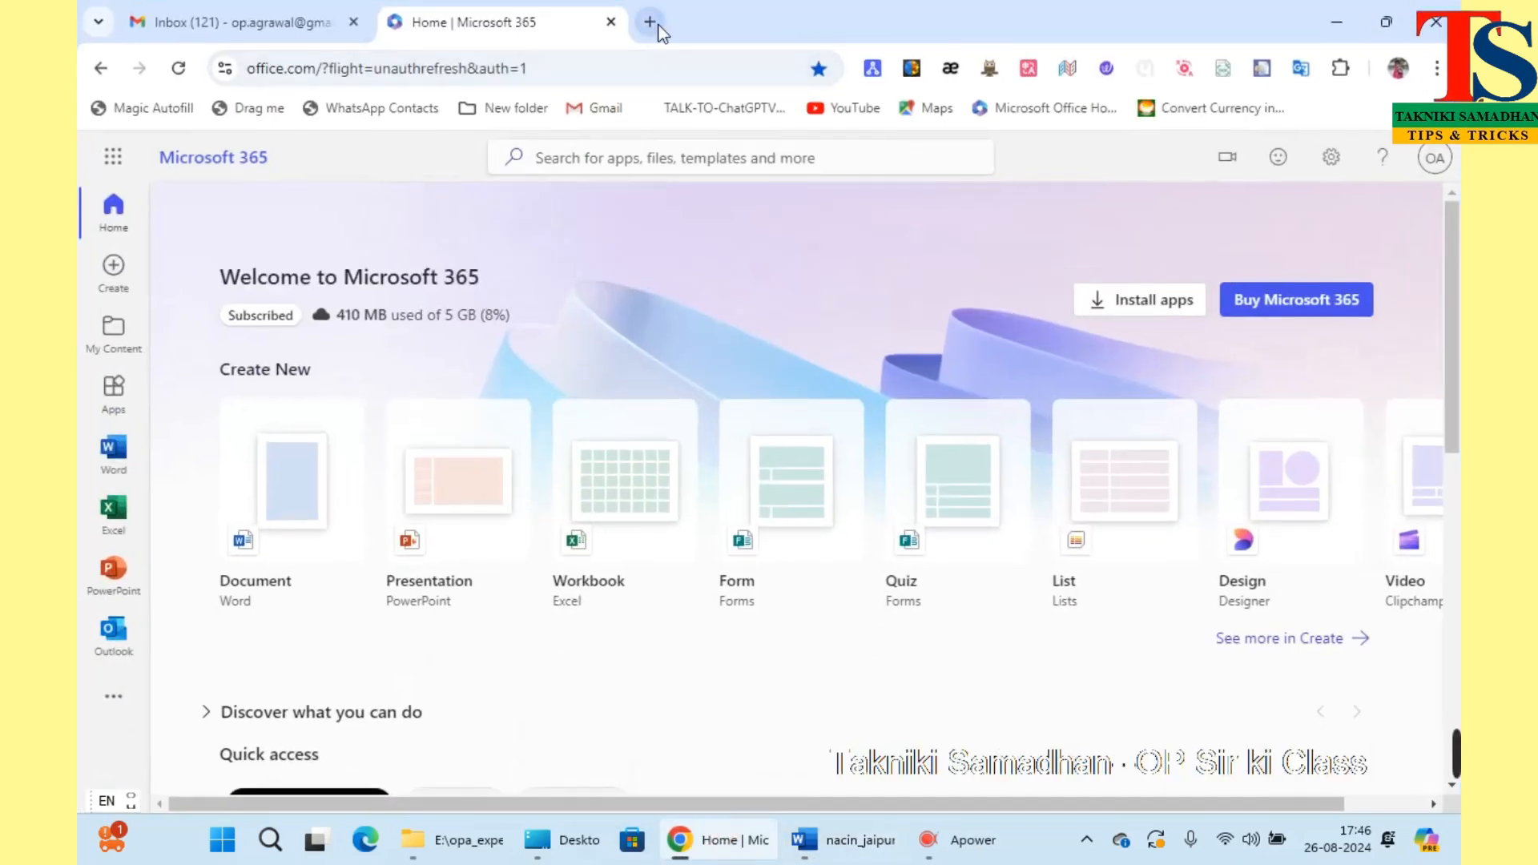
left_click(651, 23)
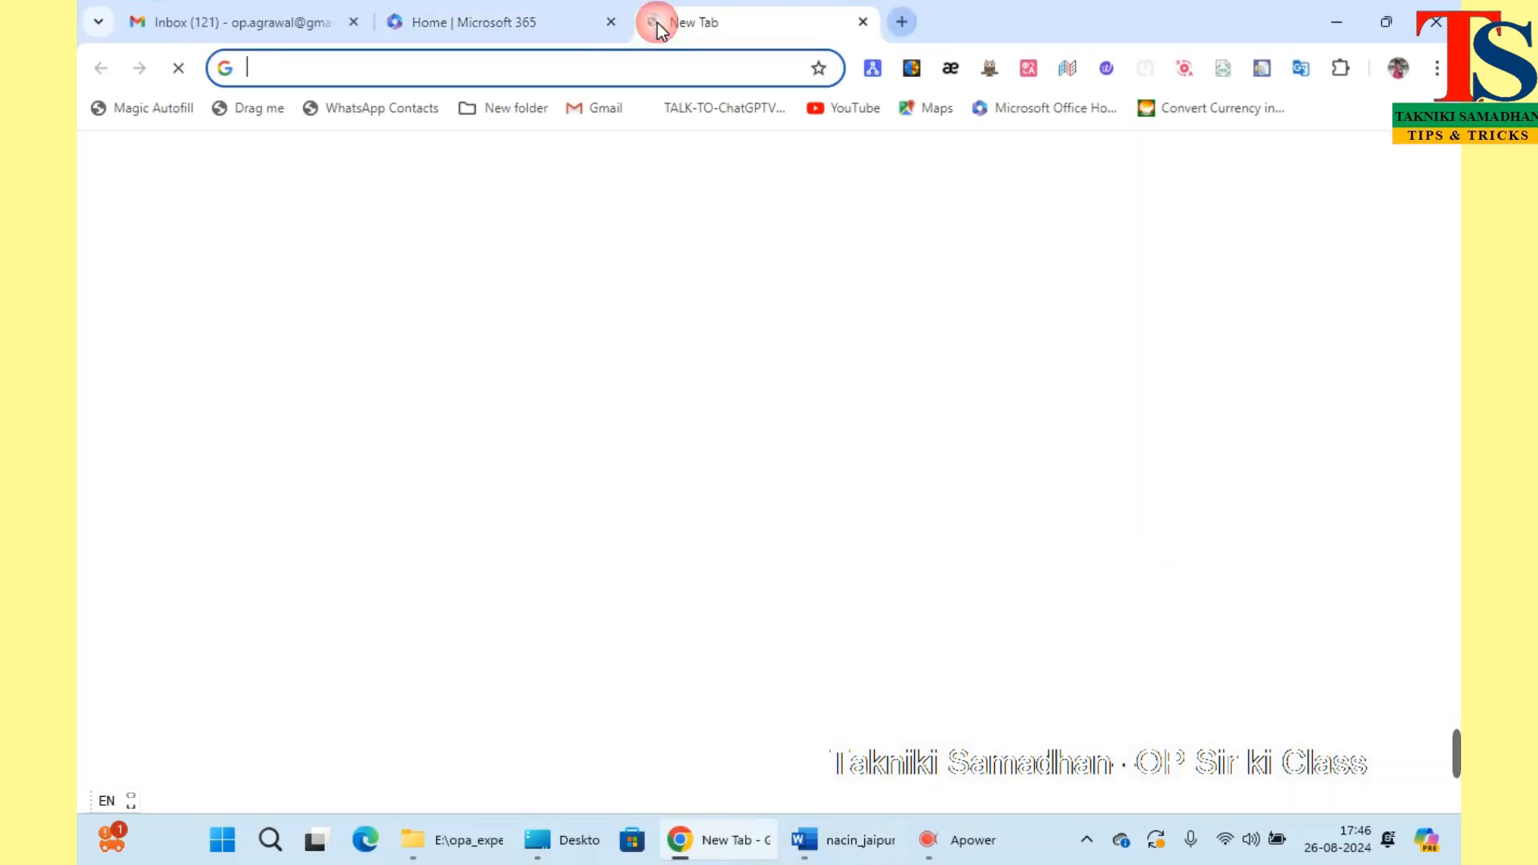
left_click(531, 76)
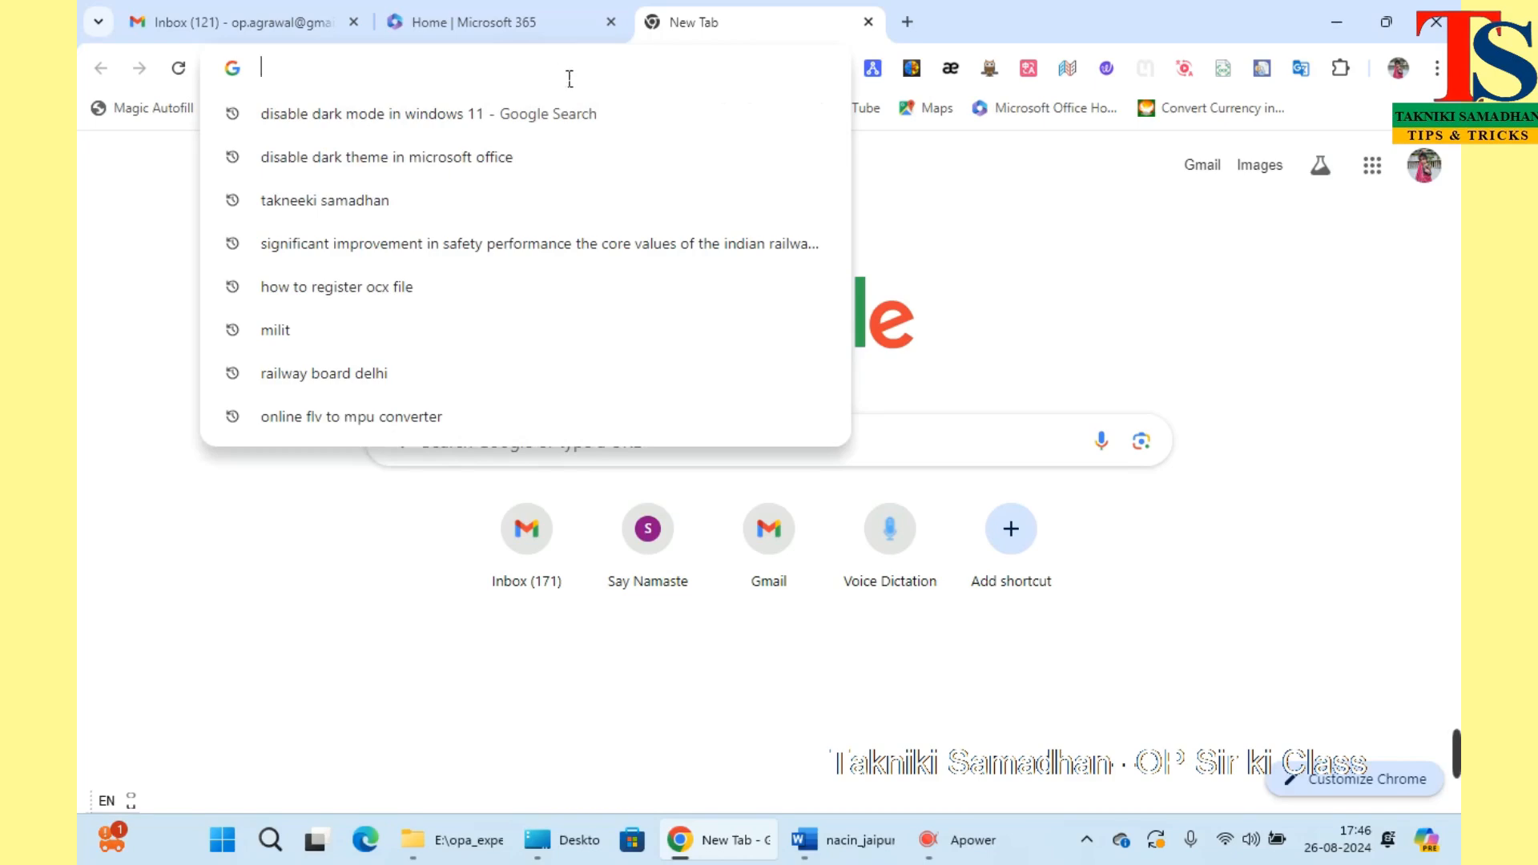
type("chat.openai.com")
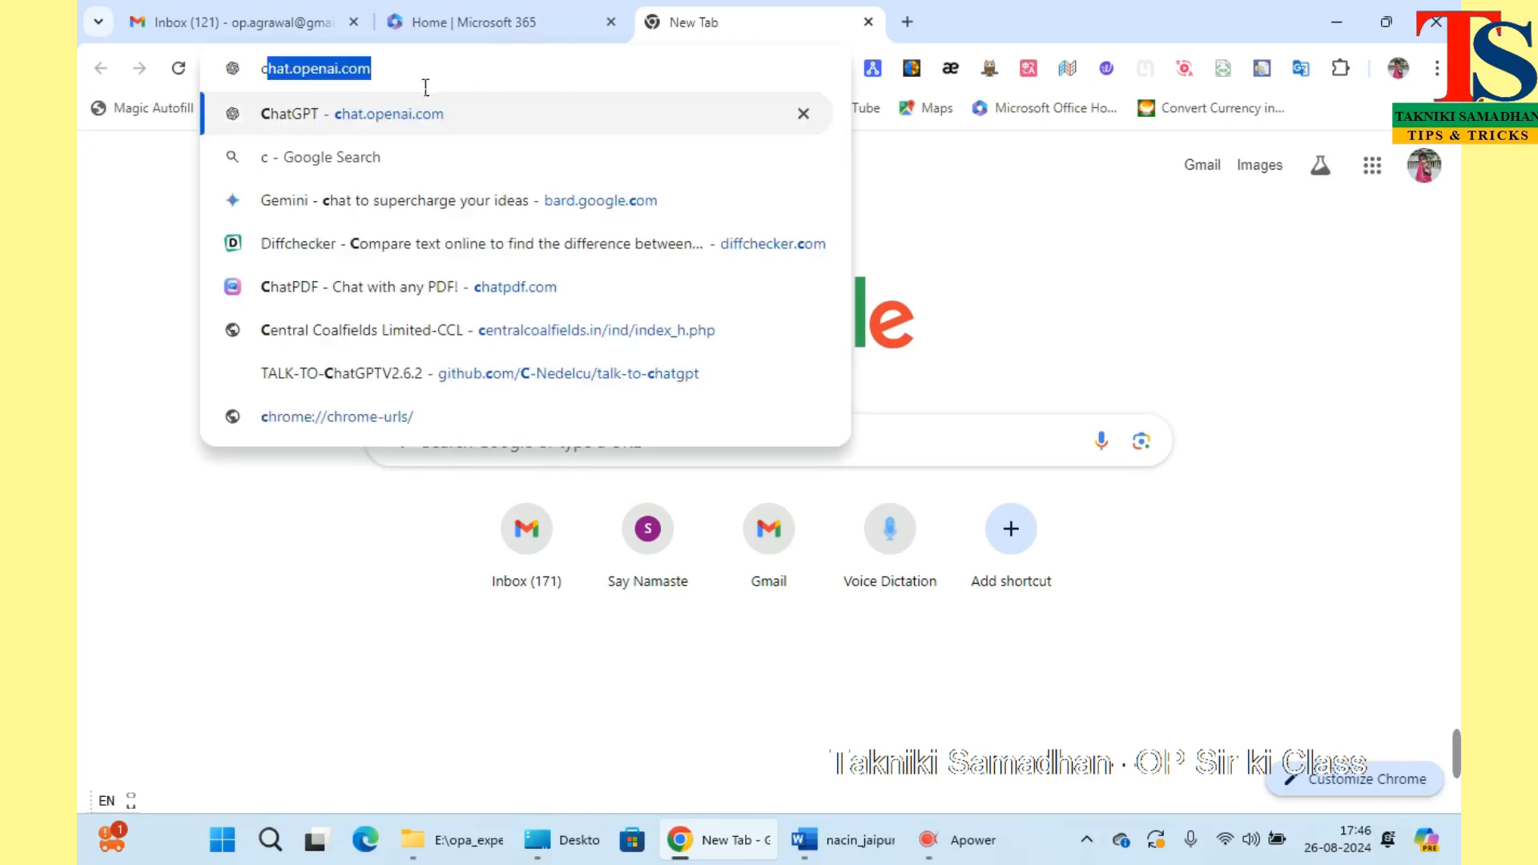
left_click(411, 112)
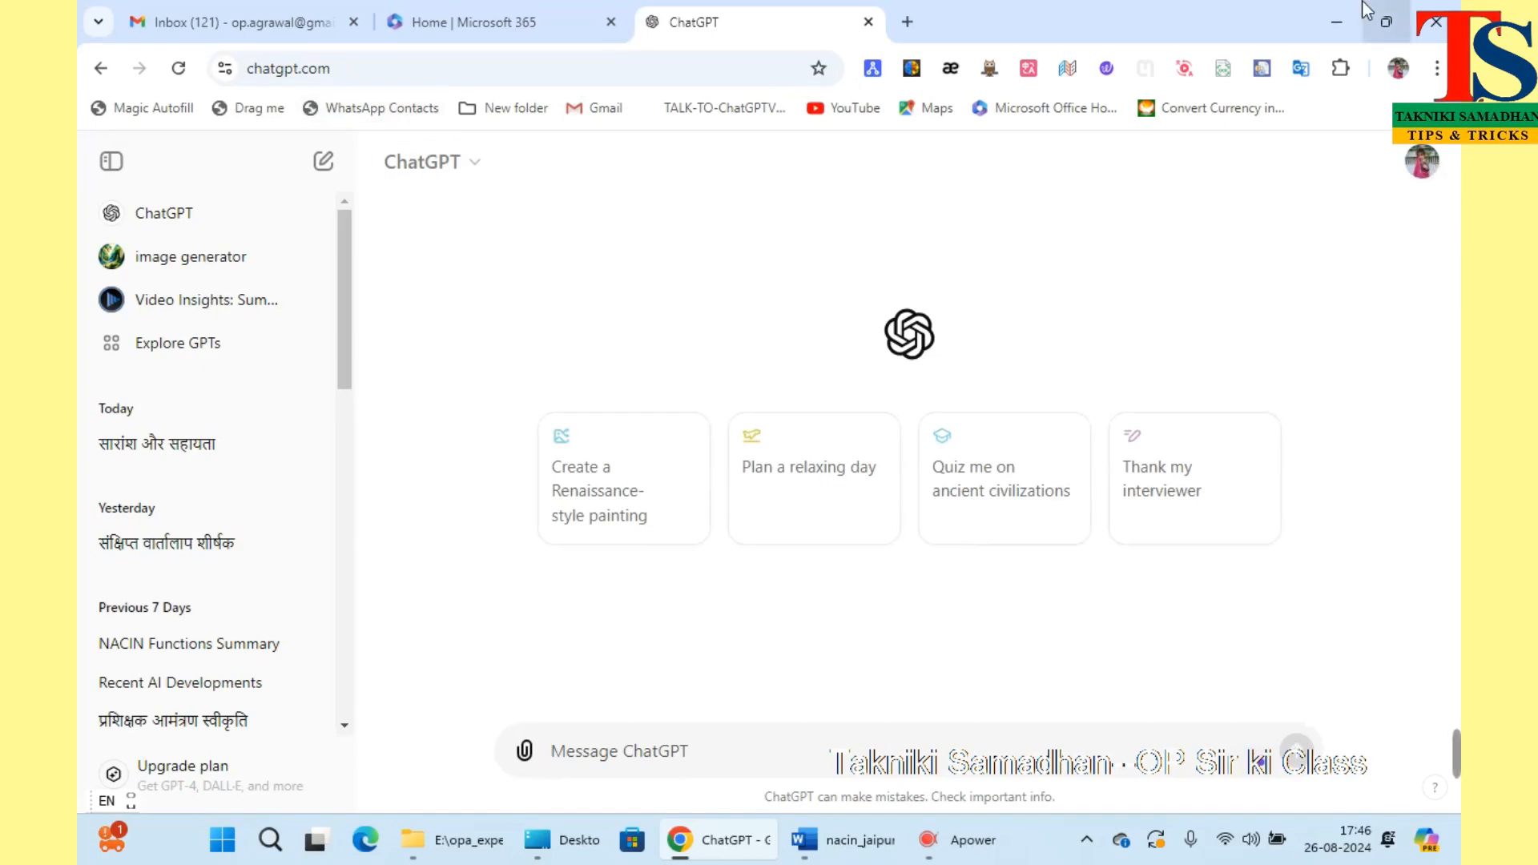
left_click(1337, 21)
left_click(1336, 24)
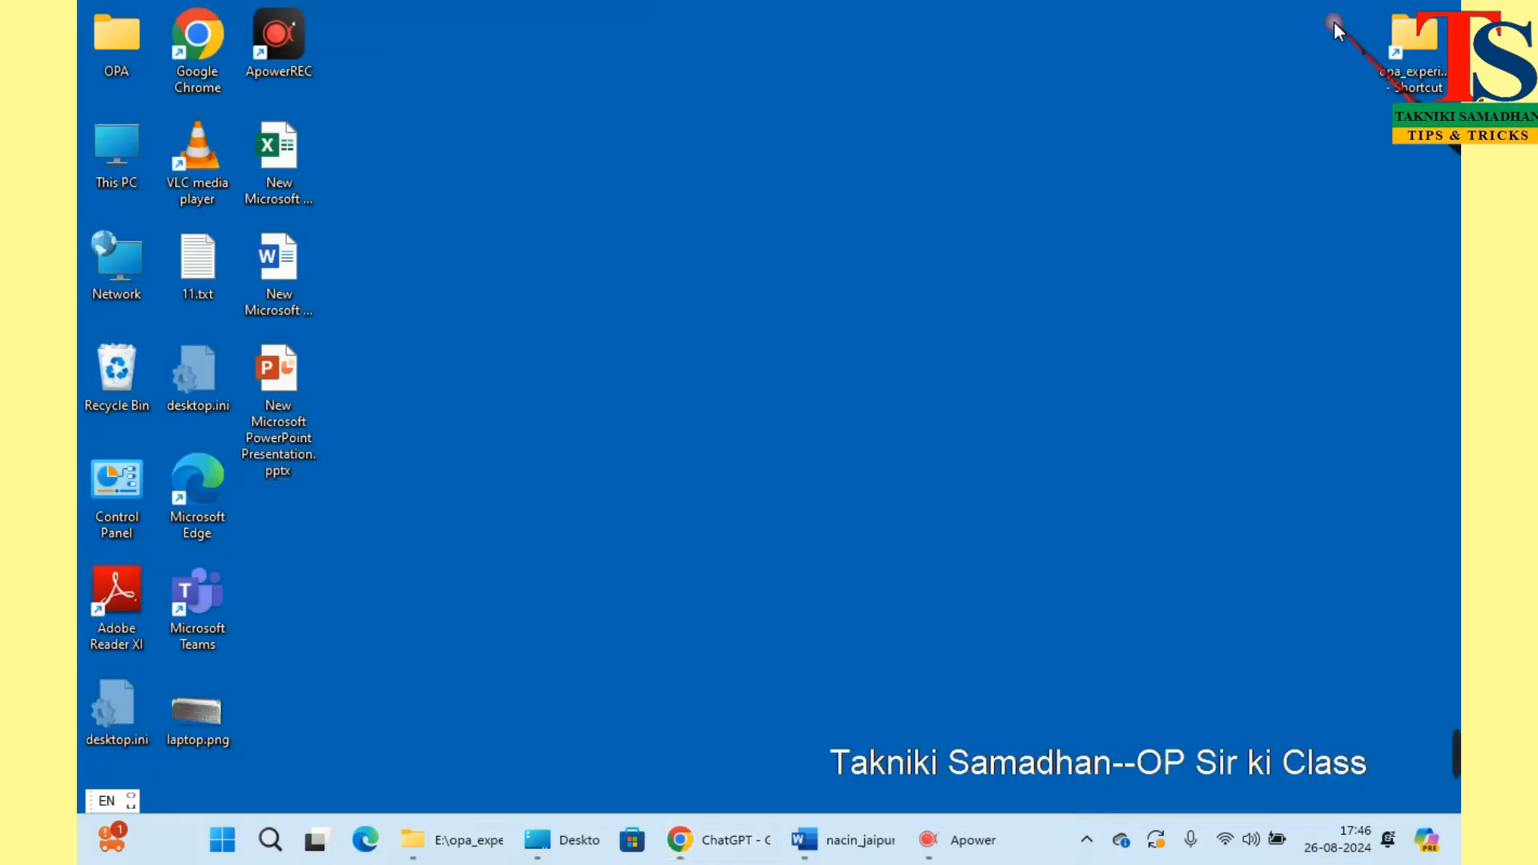
left_click(733, 837)
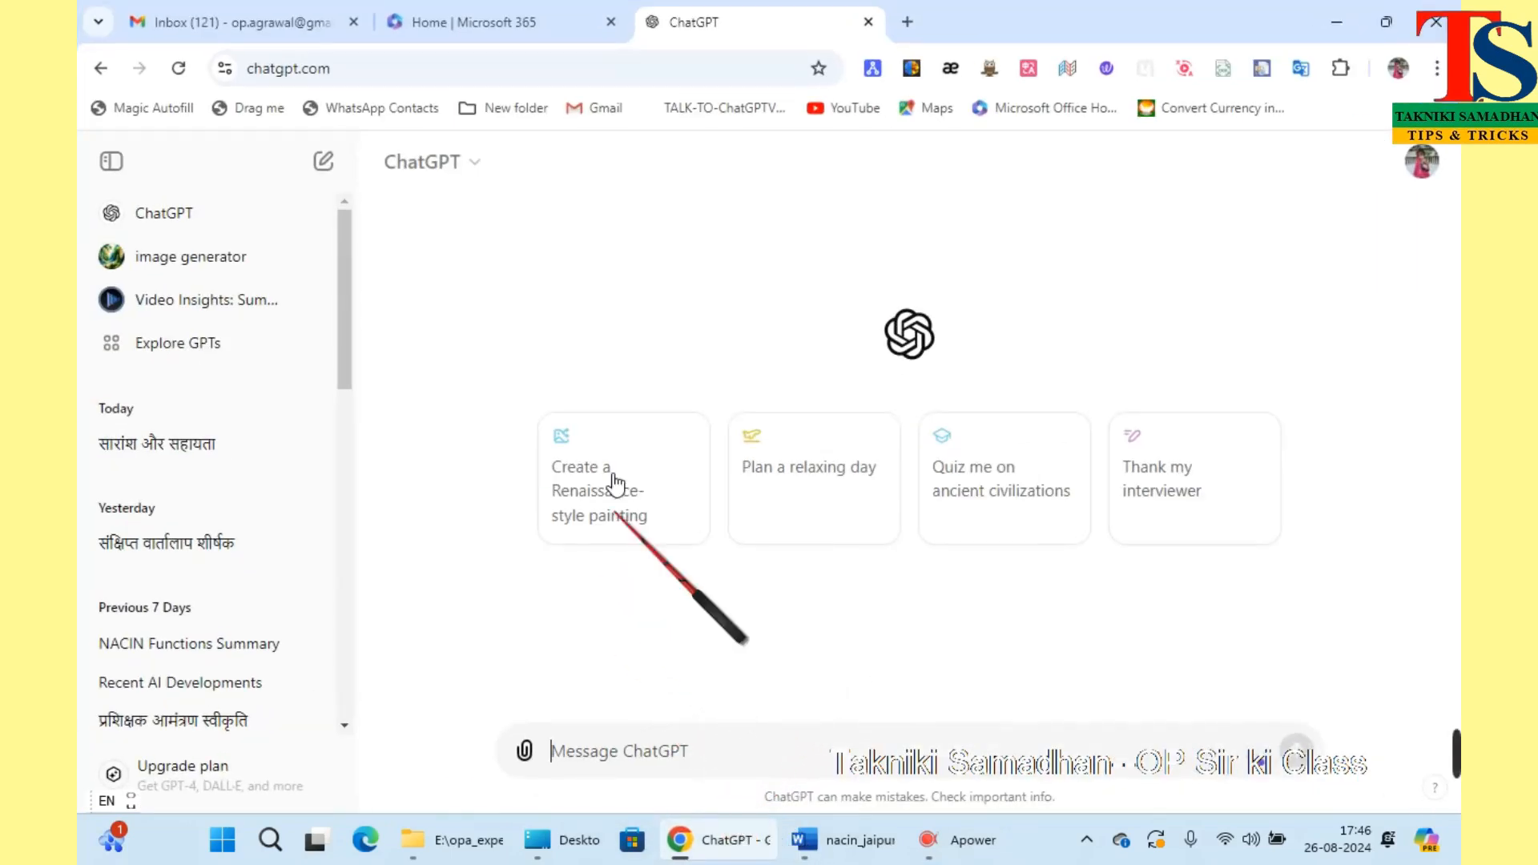
left_click(485, 162)
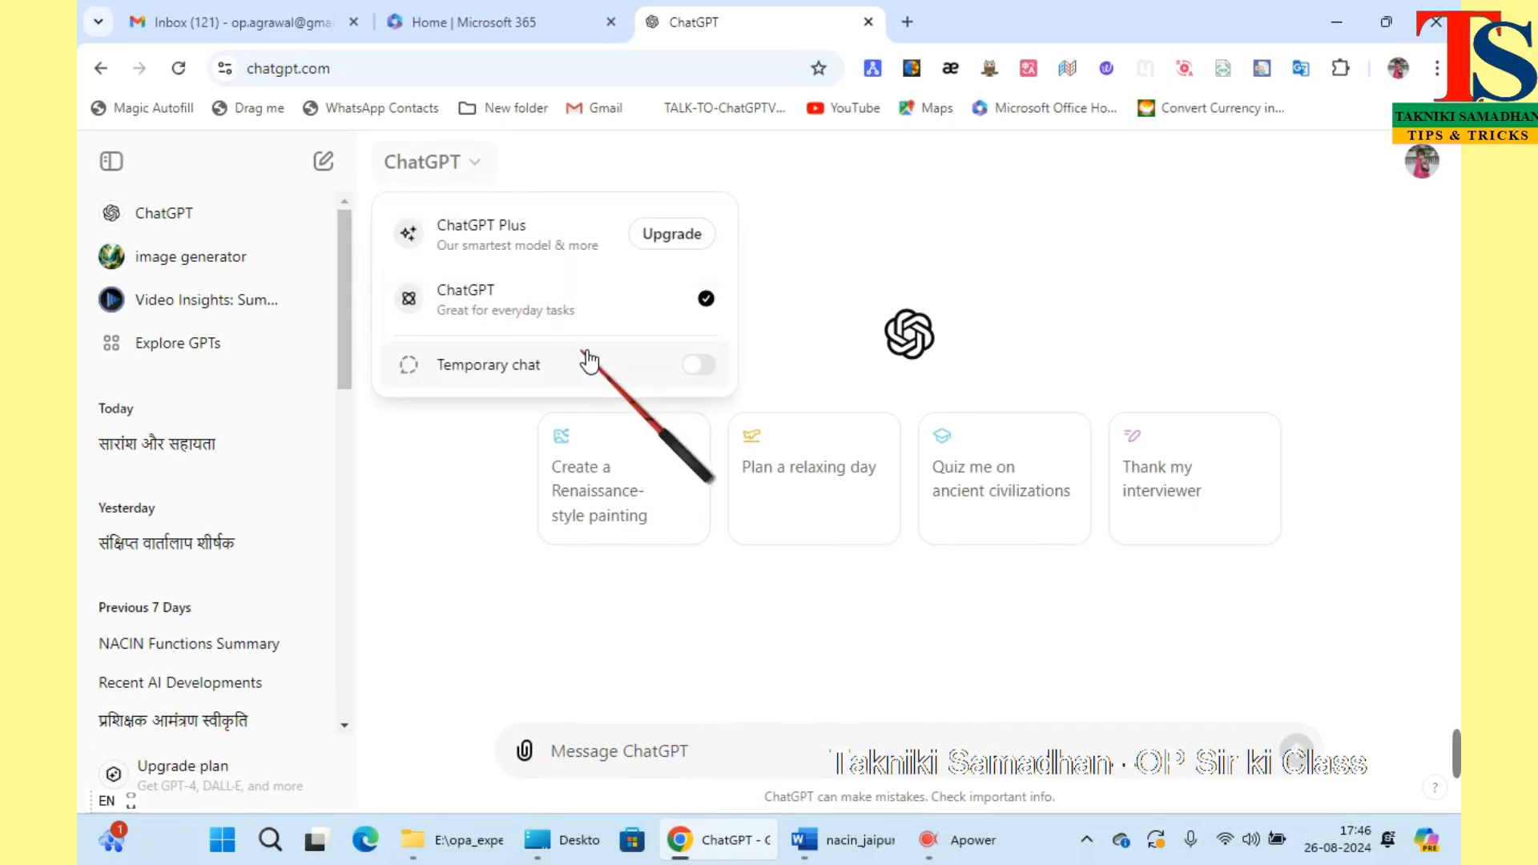
Send the message "hindi" to ChatGPT and regenerate its reply with the GPT-4o mini model
left_click(616, 757)
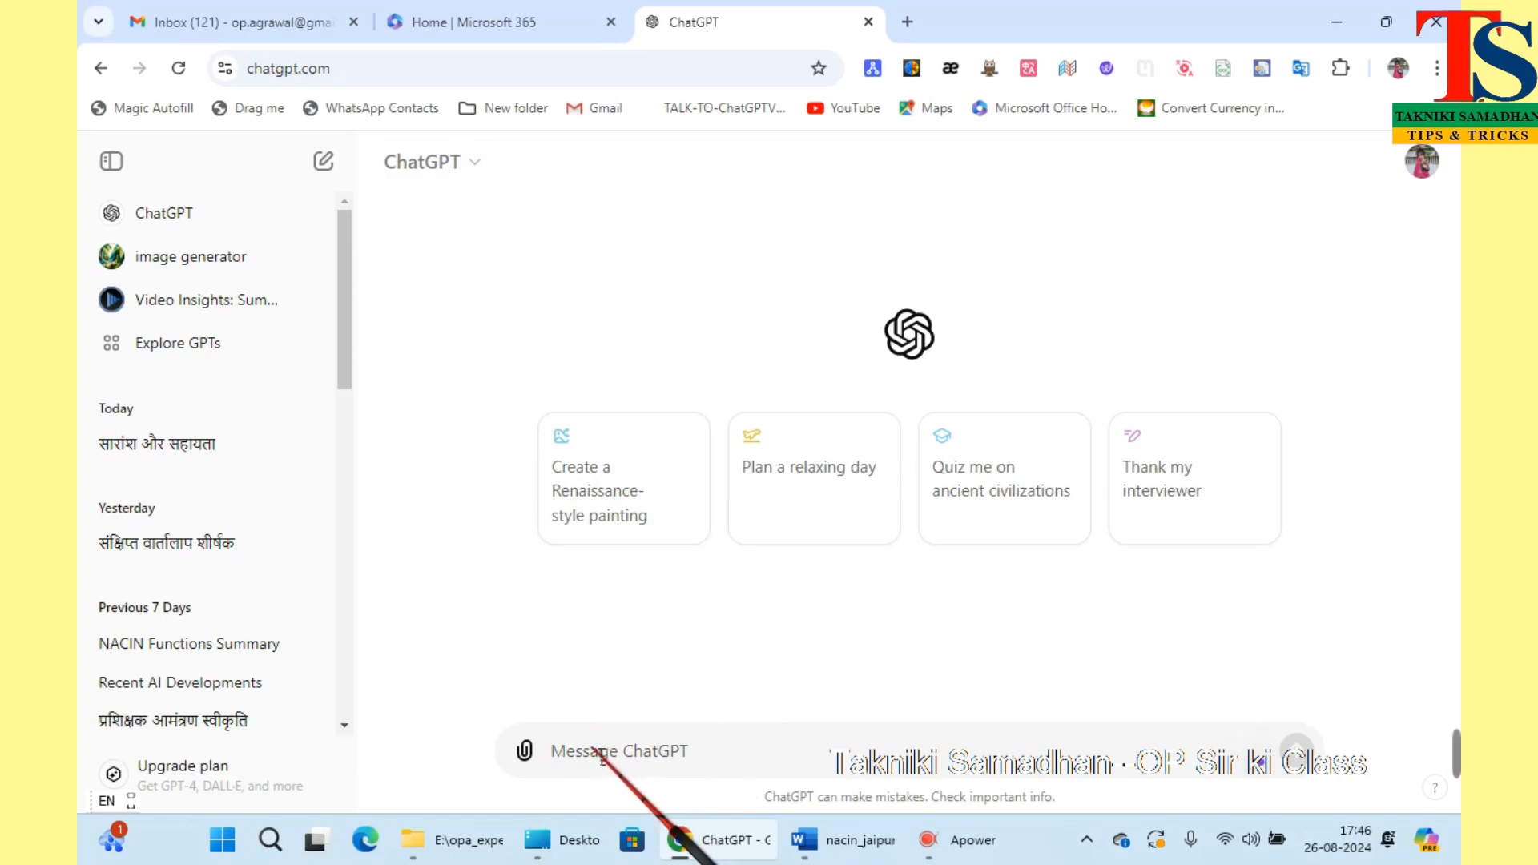
type("hindi")
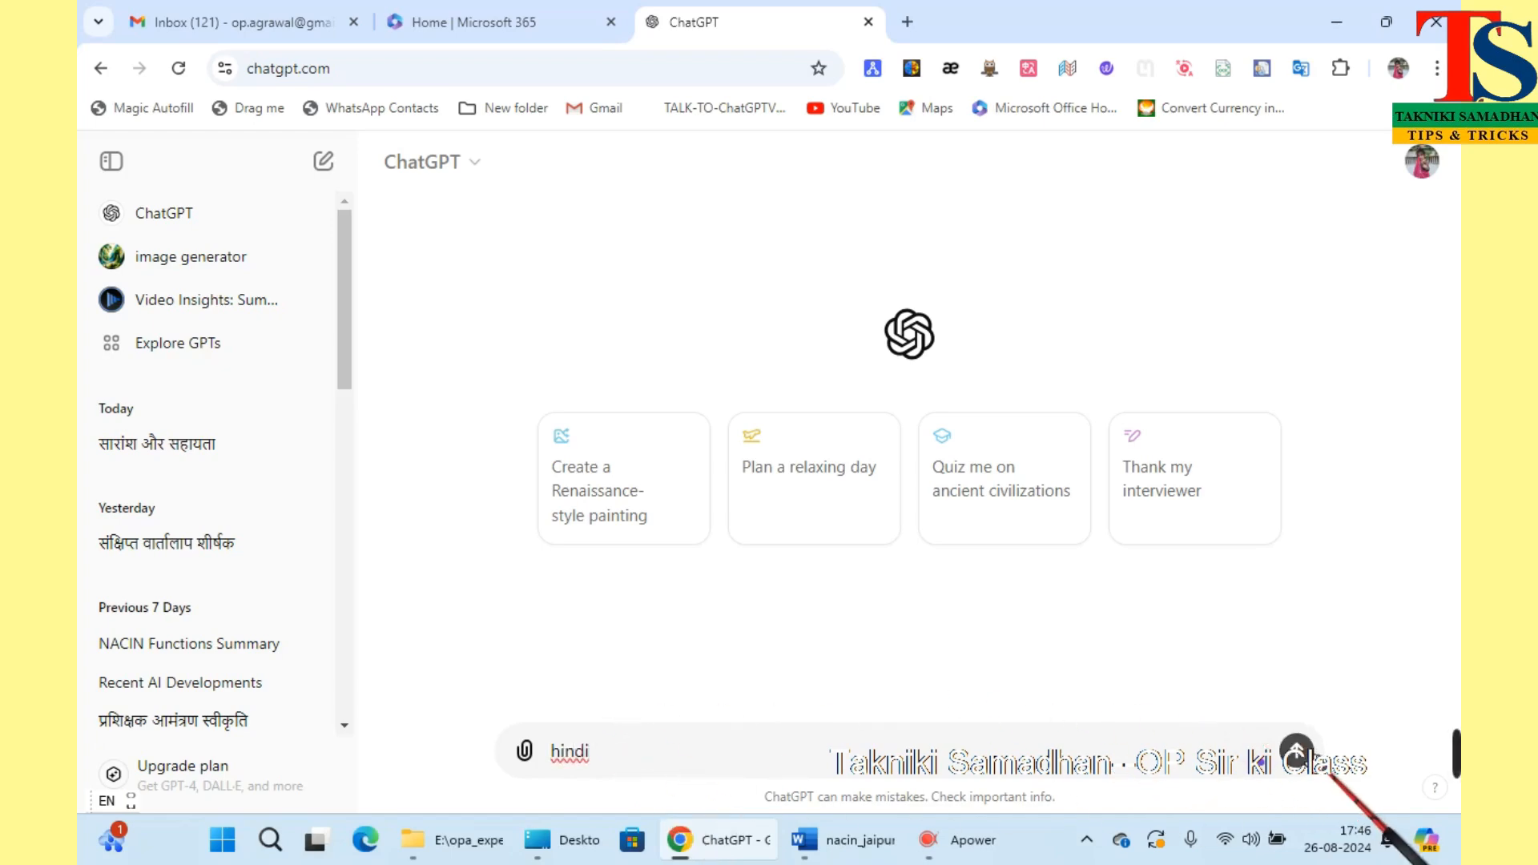
left_click(1297, 750)
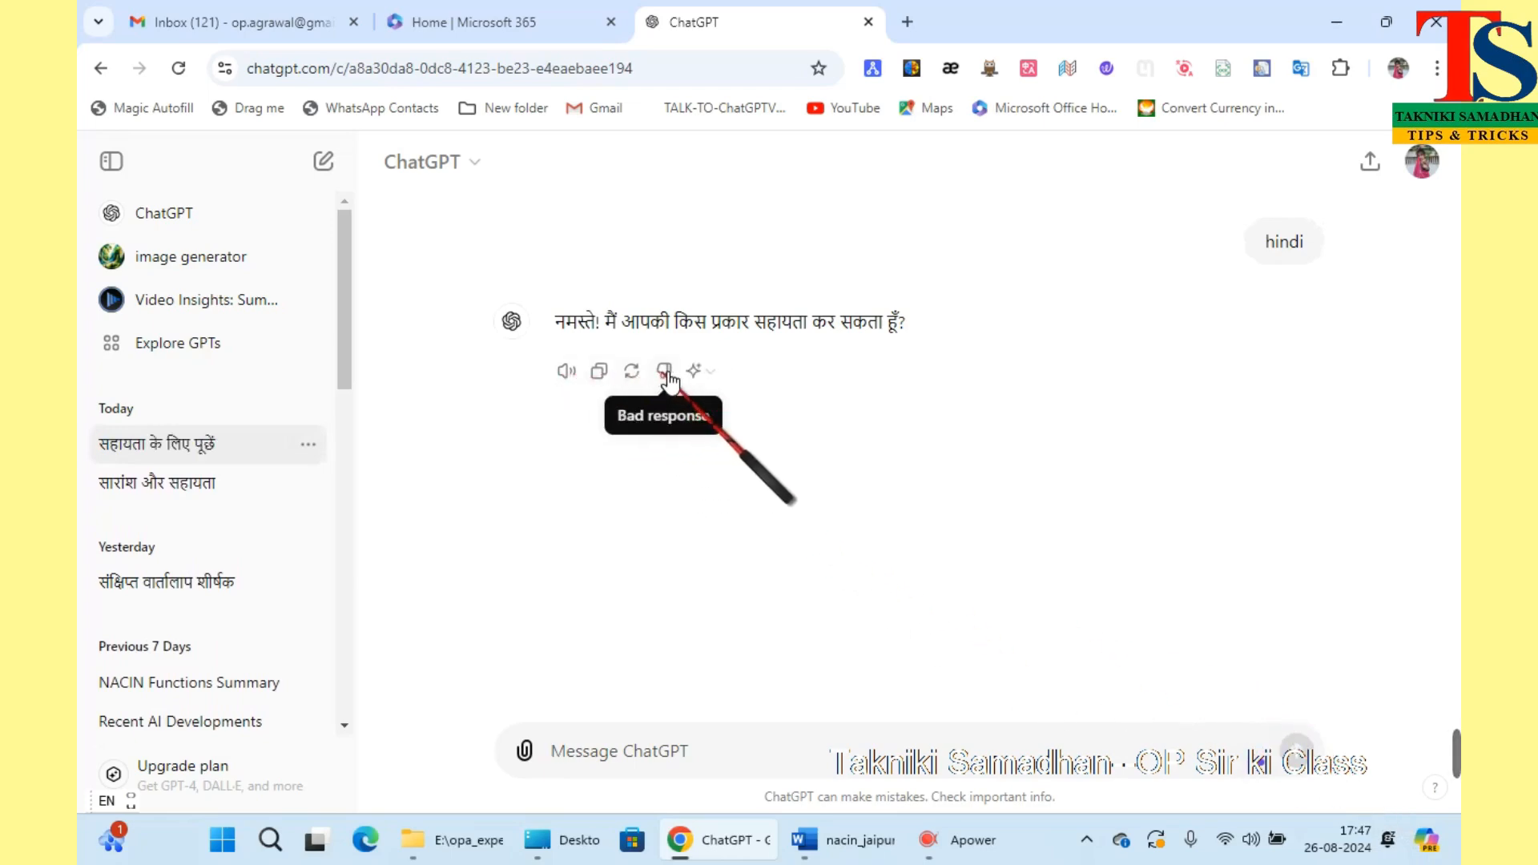
left_click(734, 375)
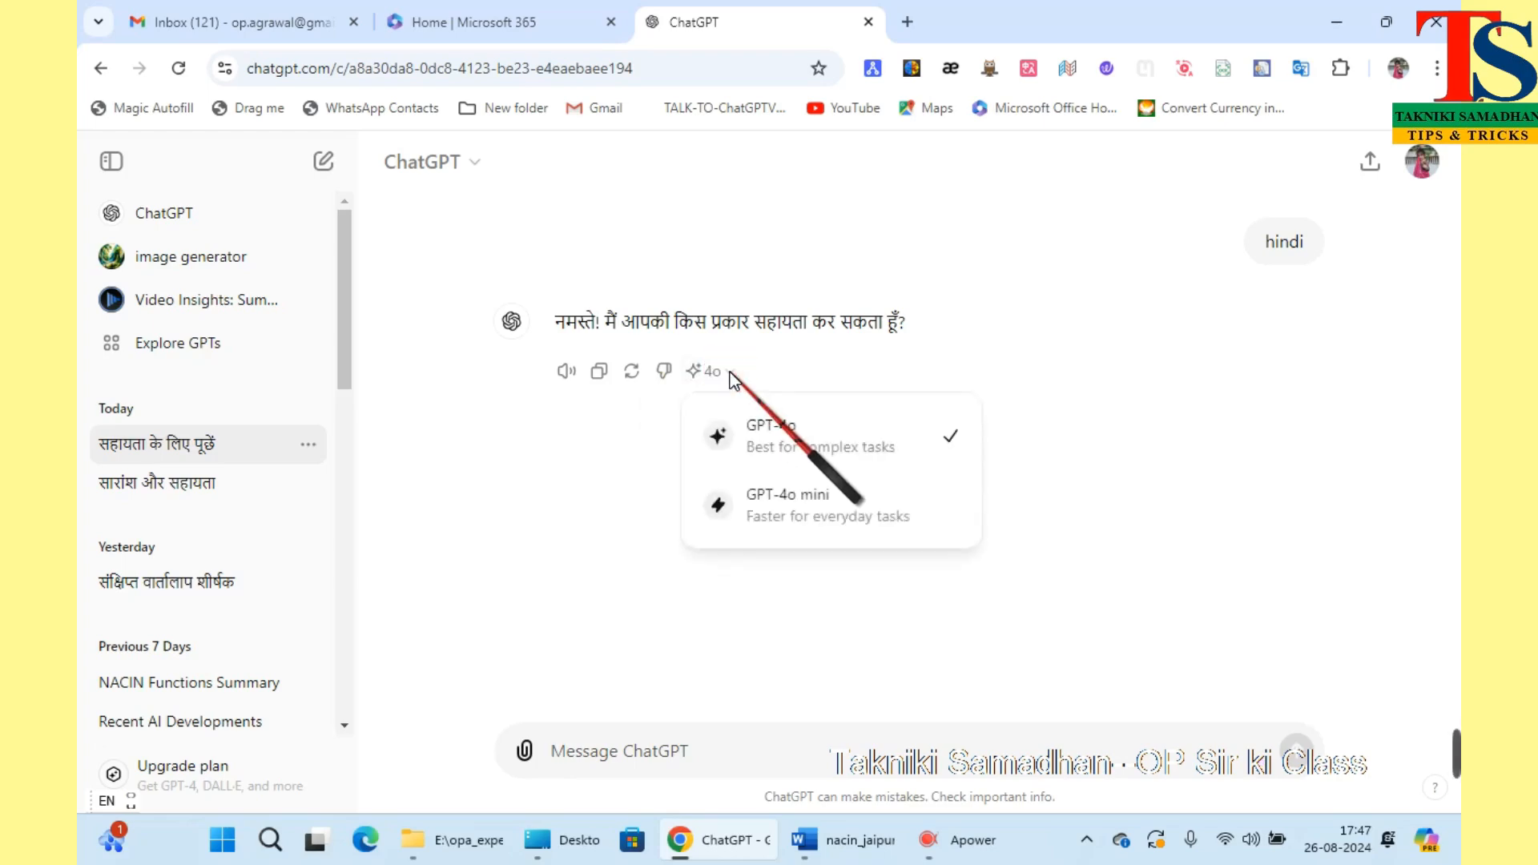
left_click(777, 504)
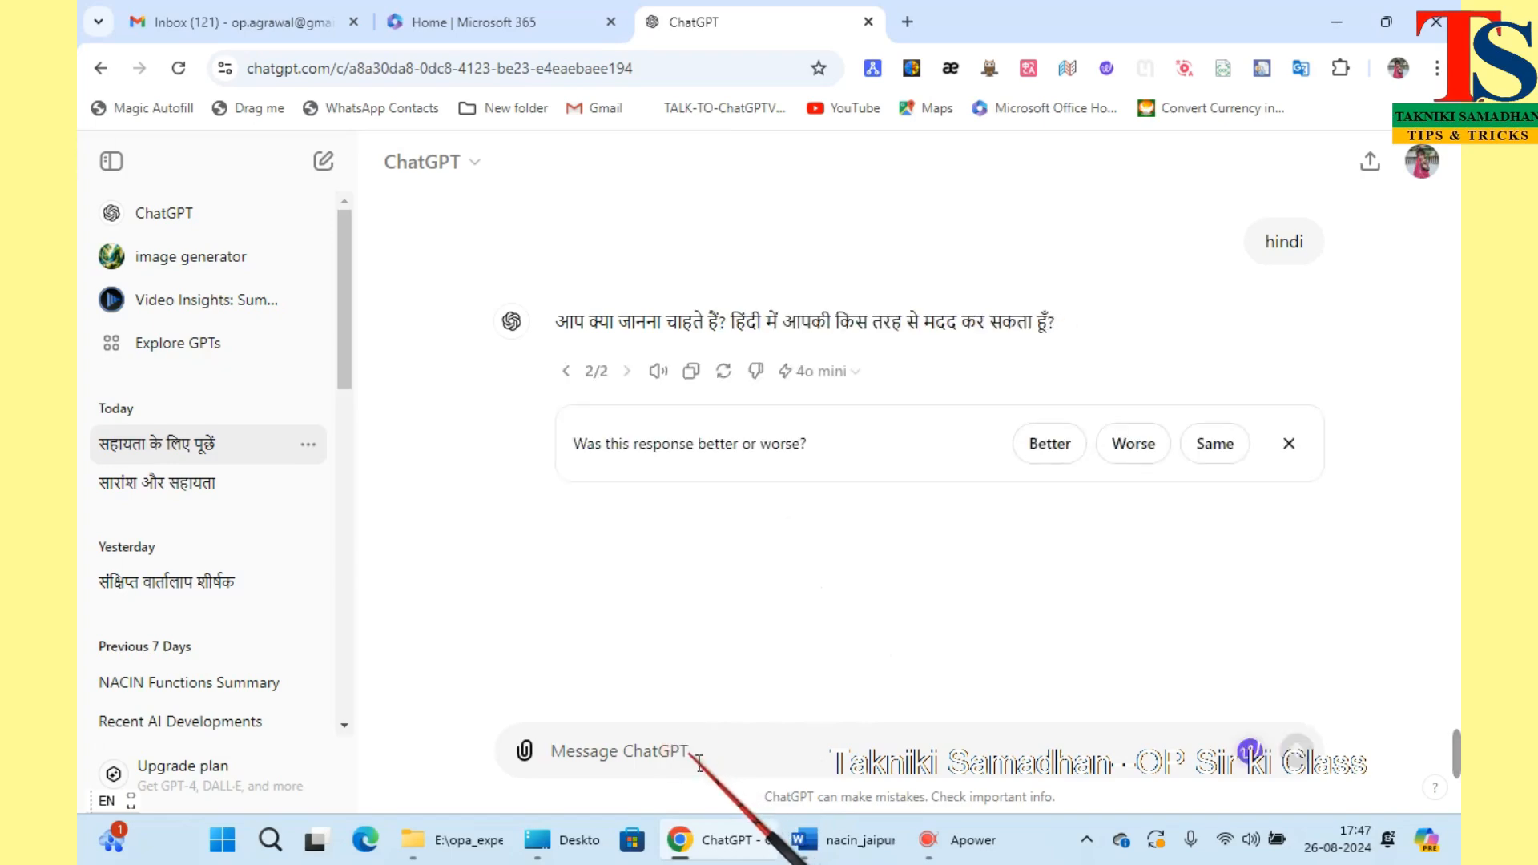
Send the copied prompt "5 स्लाइड की अनुवाद के तरीकों पर एक पीपीटी बनाएँ।" and read through the generated slide outline
key("ctrl+v")
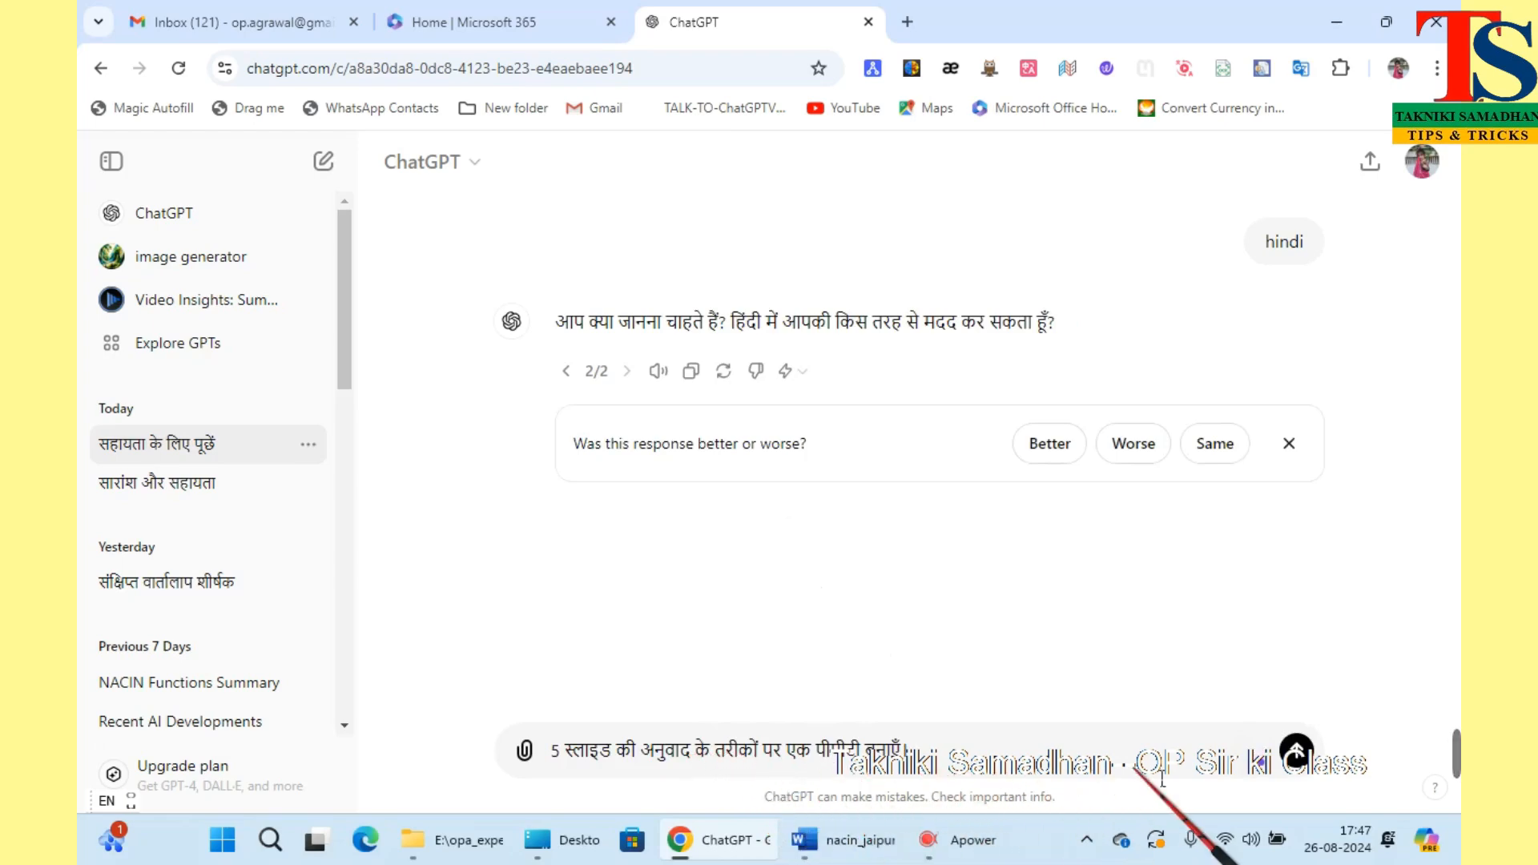
left_click(1297, 754)
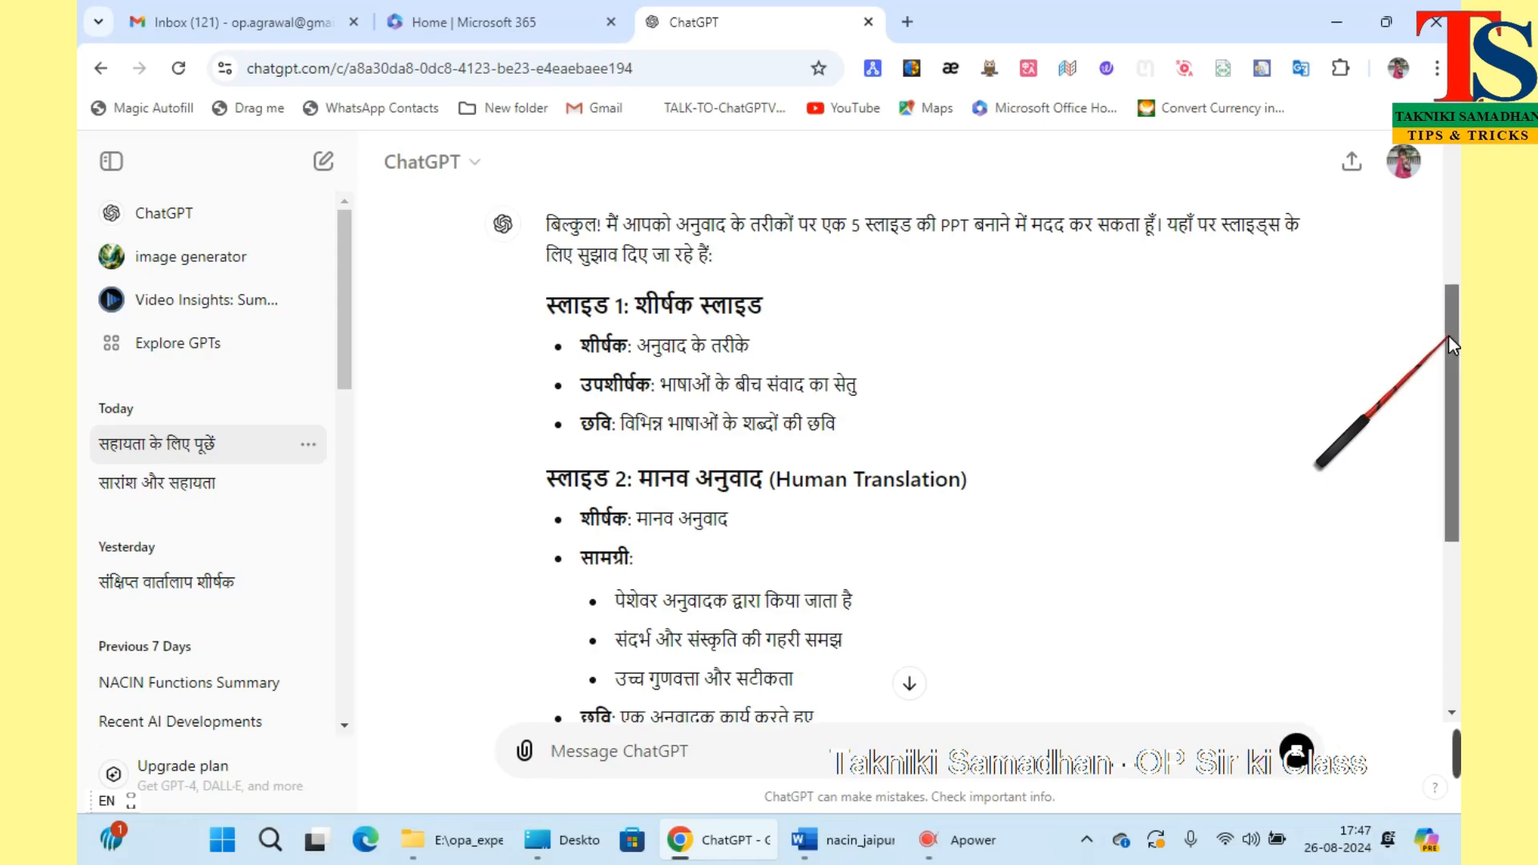
left_click_drag(1449, 335, 1448, 527)
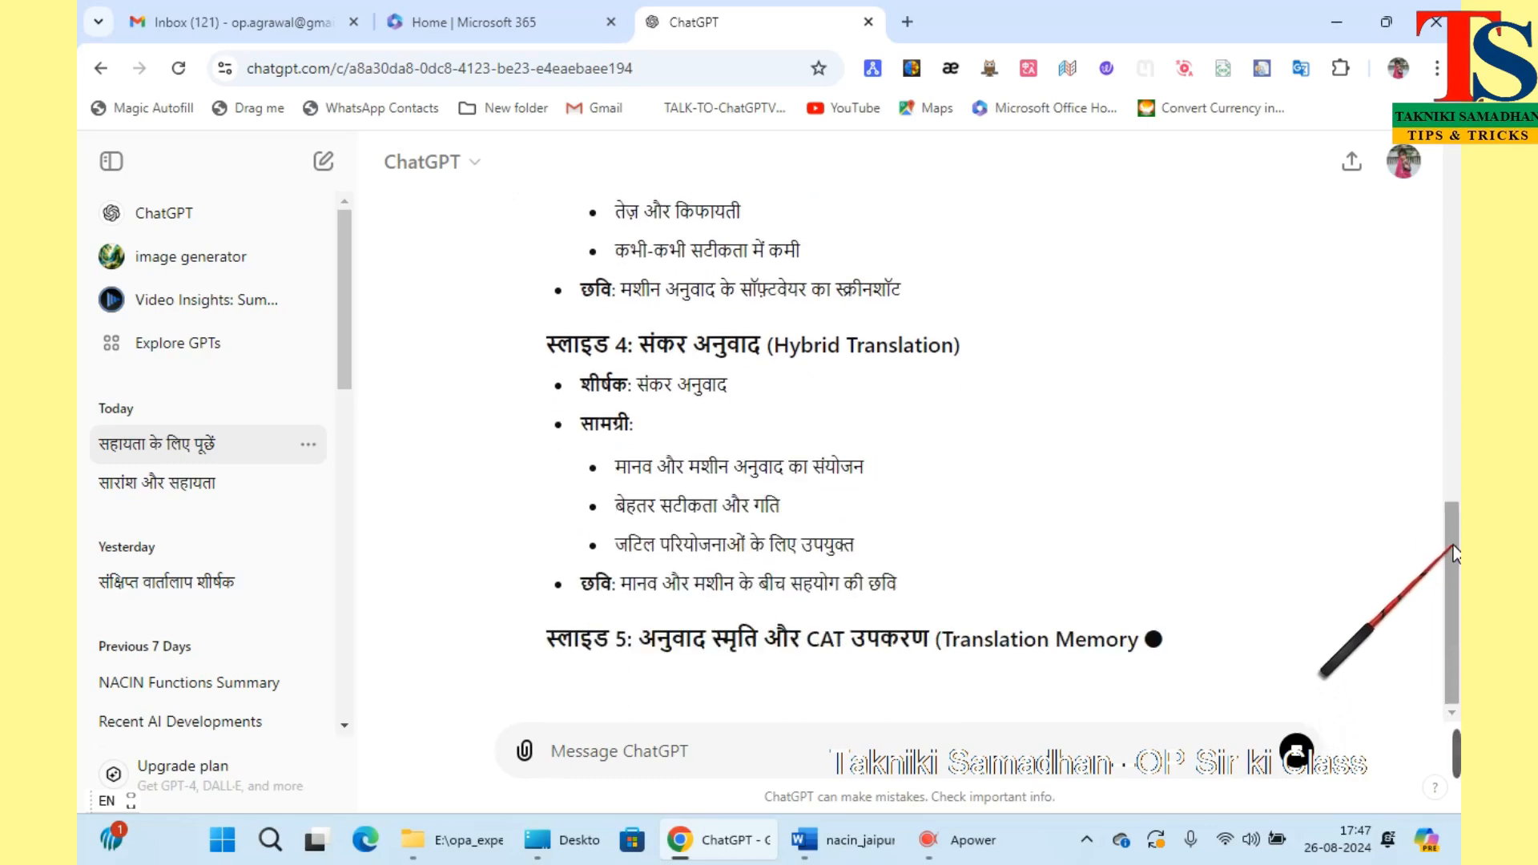
left_click_drag(1456, 553, 1458, 244)
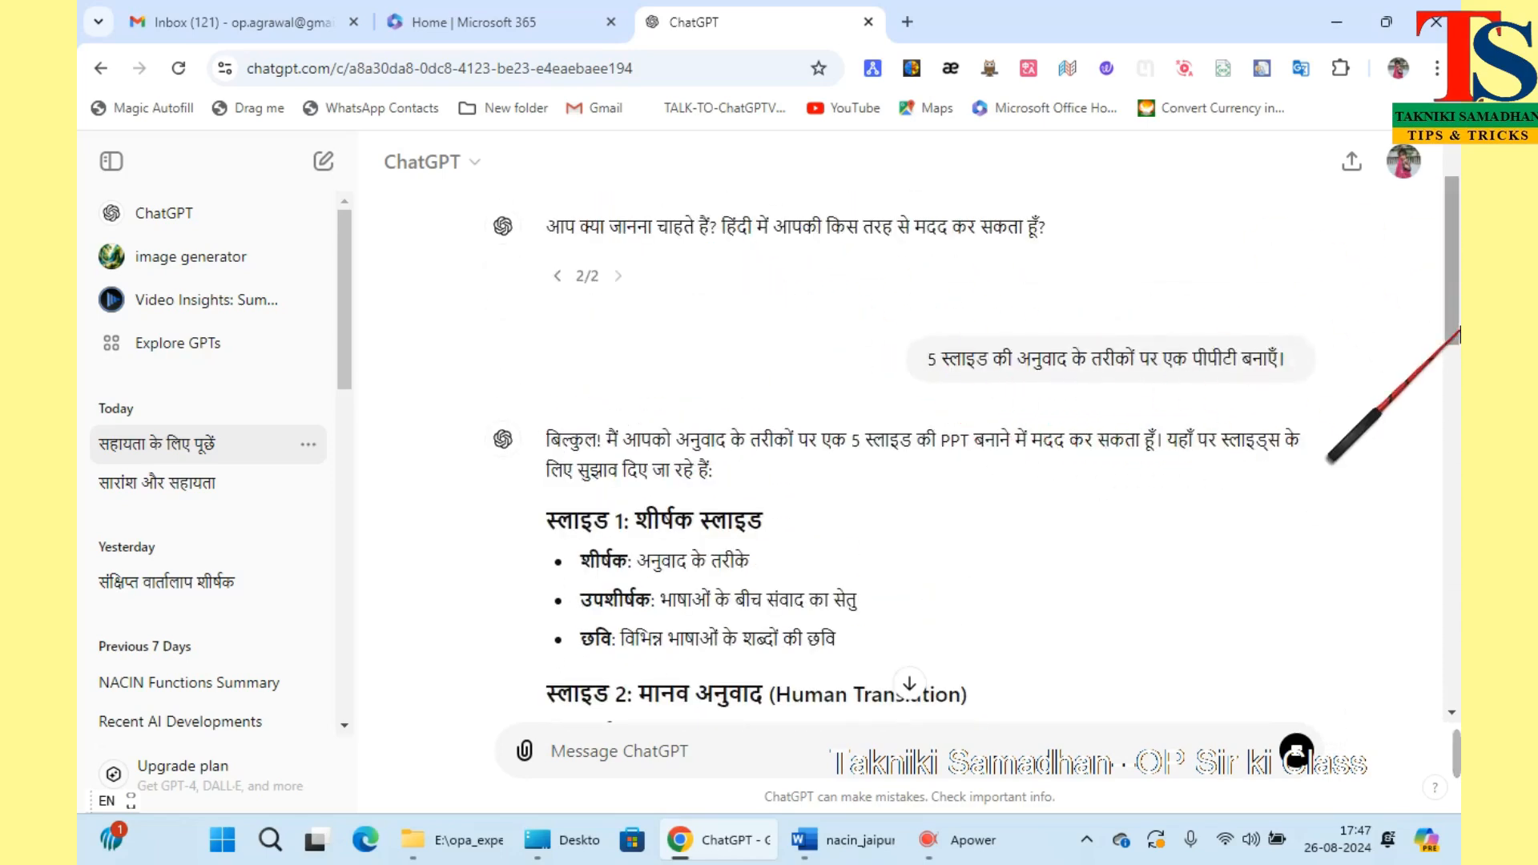
scroll(1434, 340, "down", 2)
scroll(1434, 341, "down", 1)
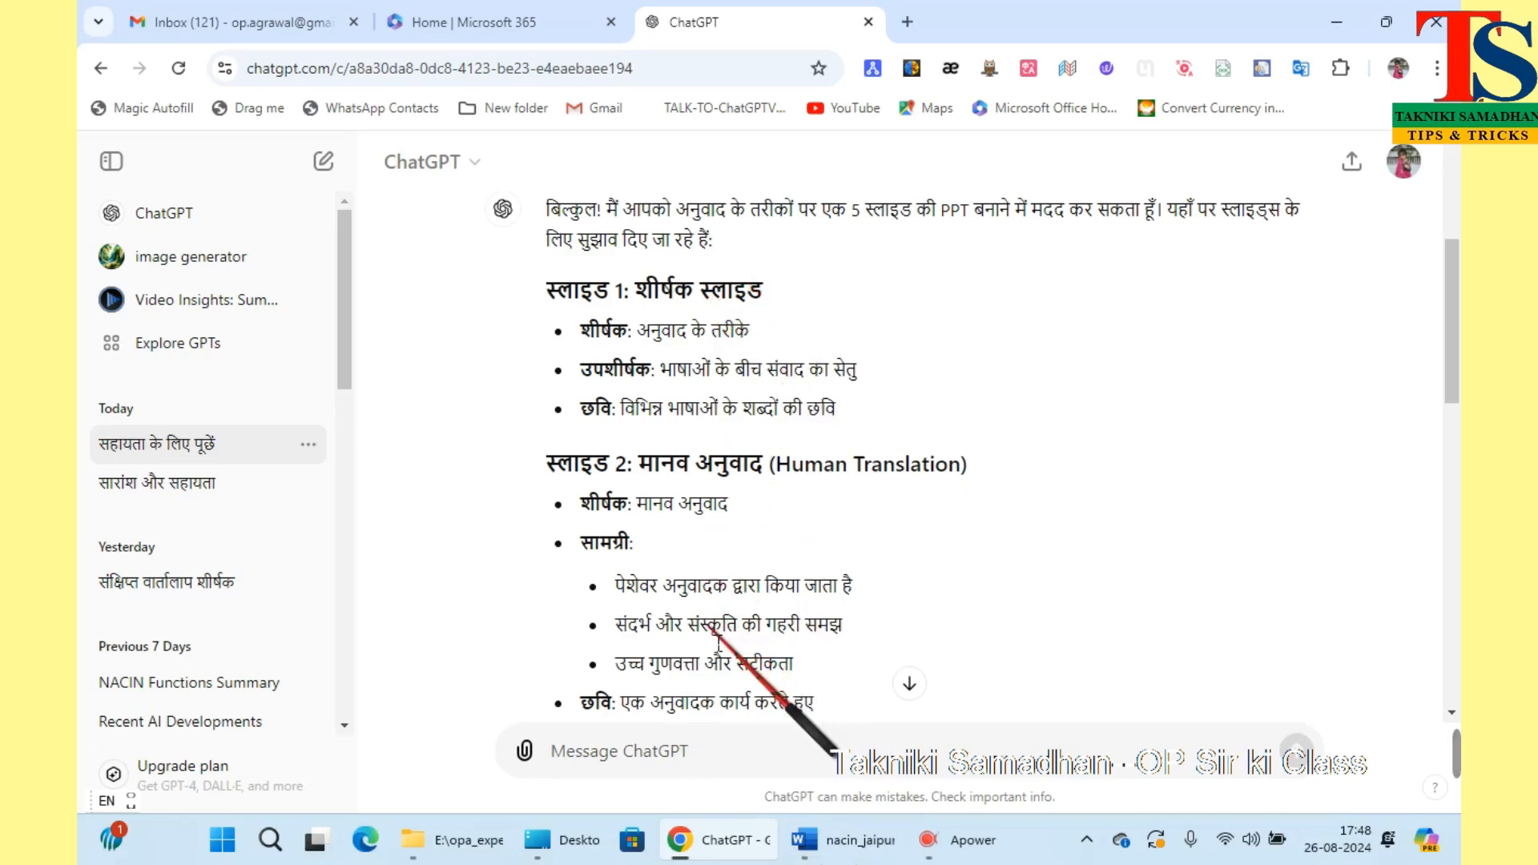
Copy the outline of slides 1 to 5 from the reply, without its introductory and closing sentences
left_click_drag(1454, 313, 1399, 574)
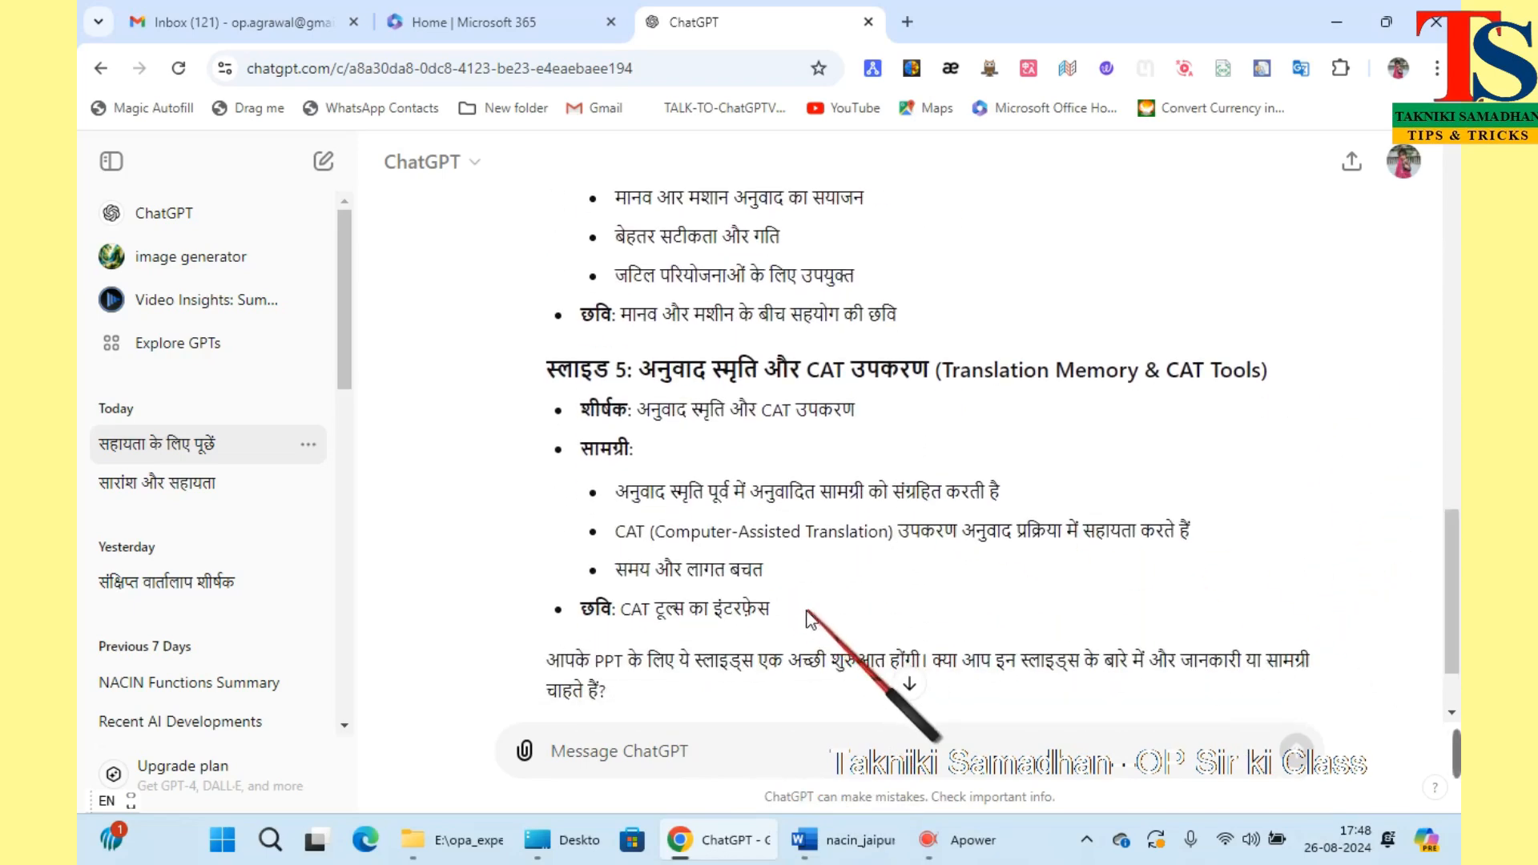
left_click_drag(804, 616, 541, 614)
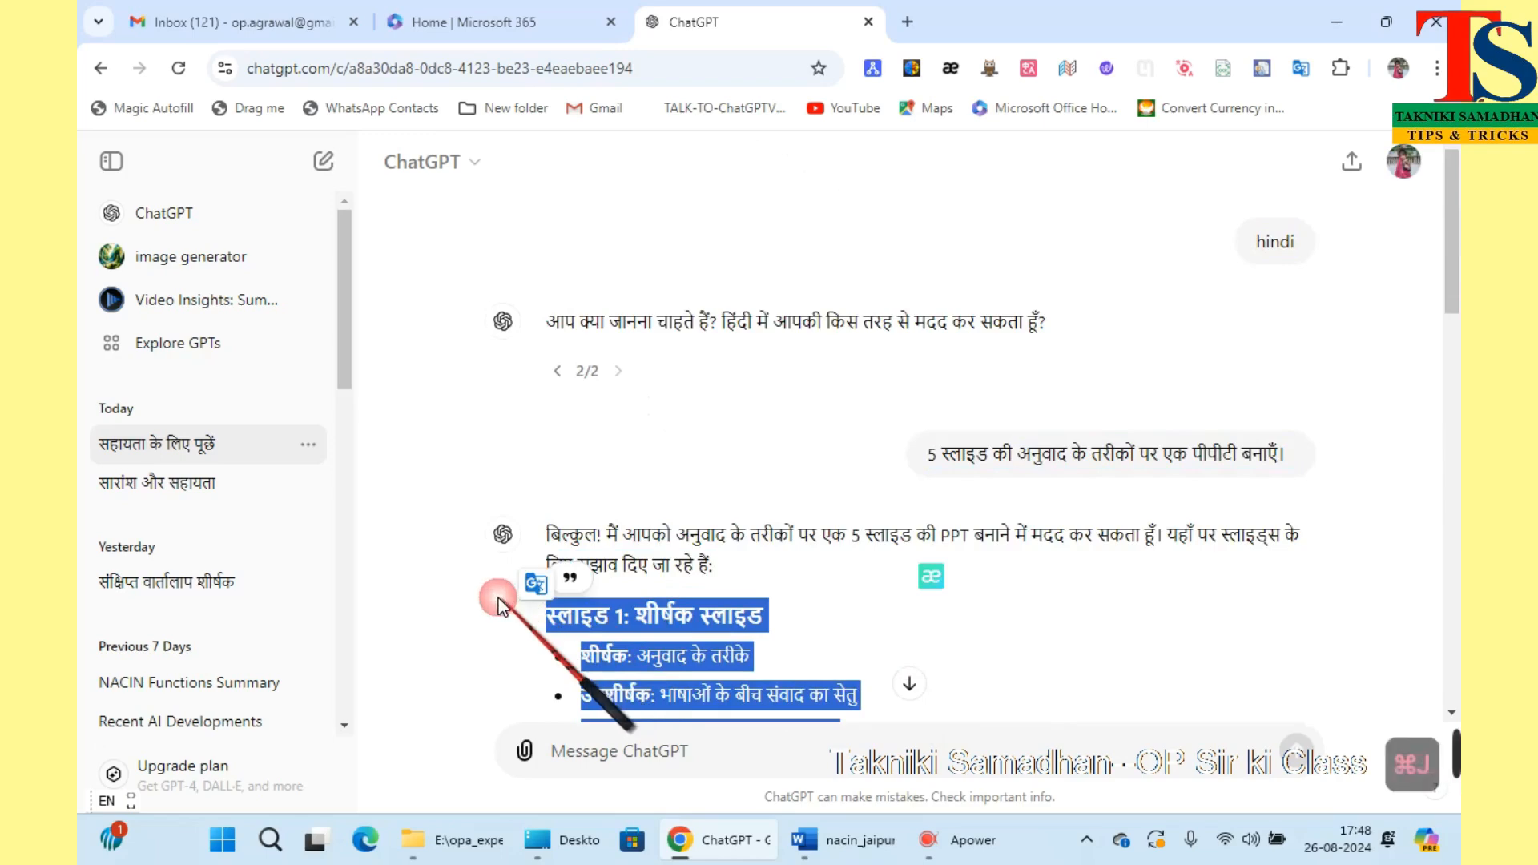
right_click(642, 629)
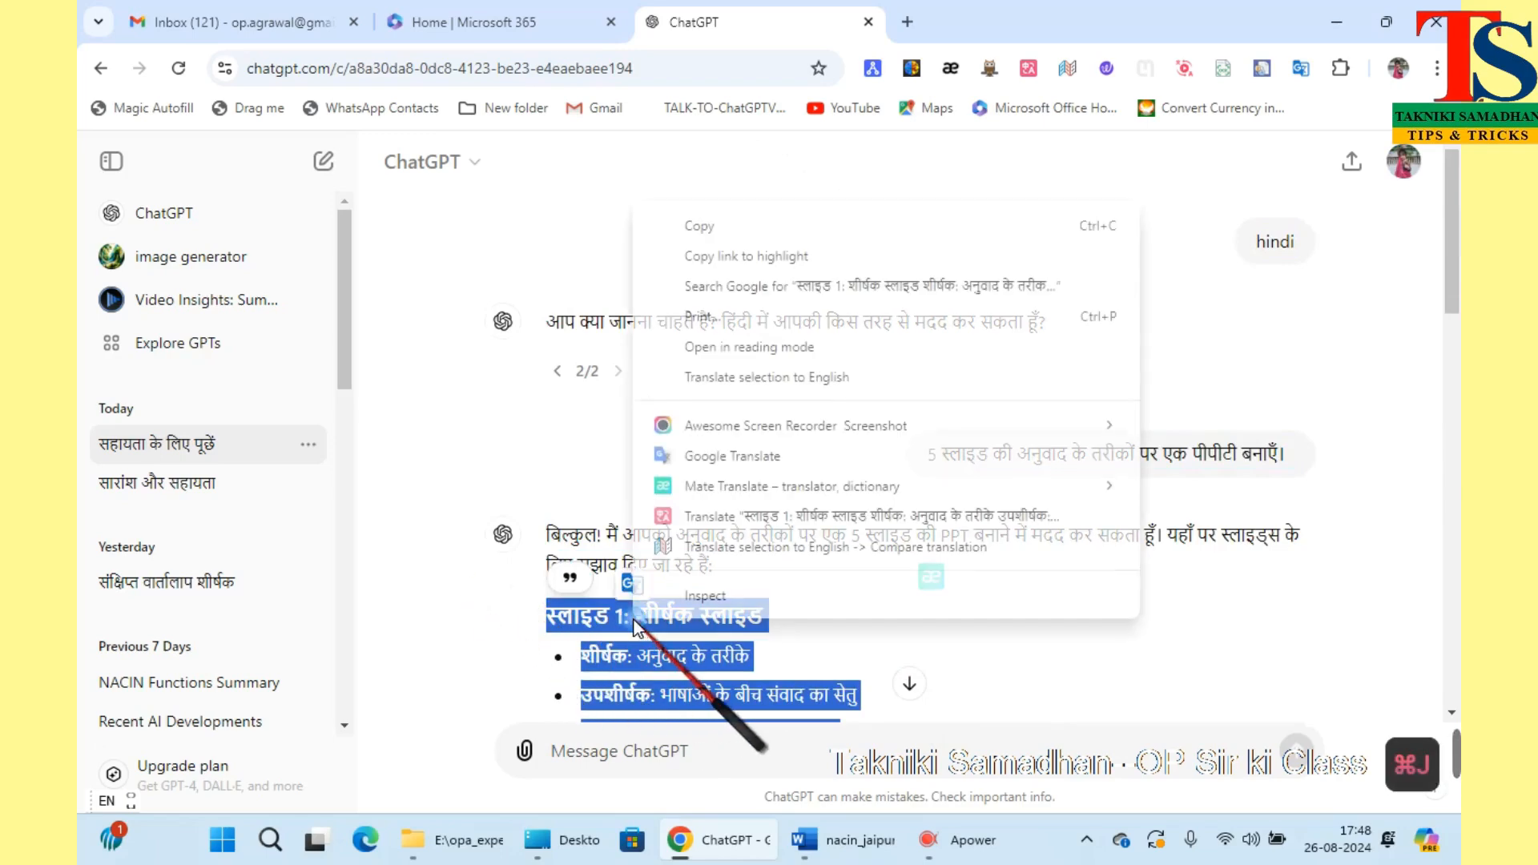
left_click(737, 226)
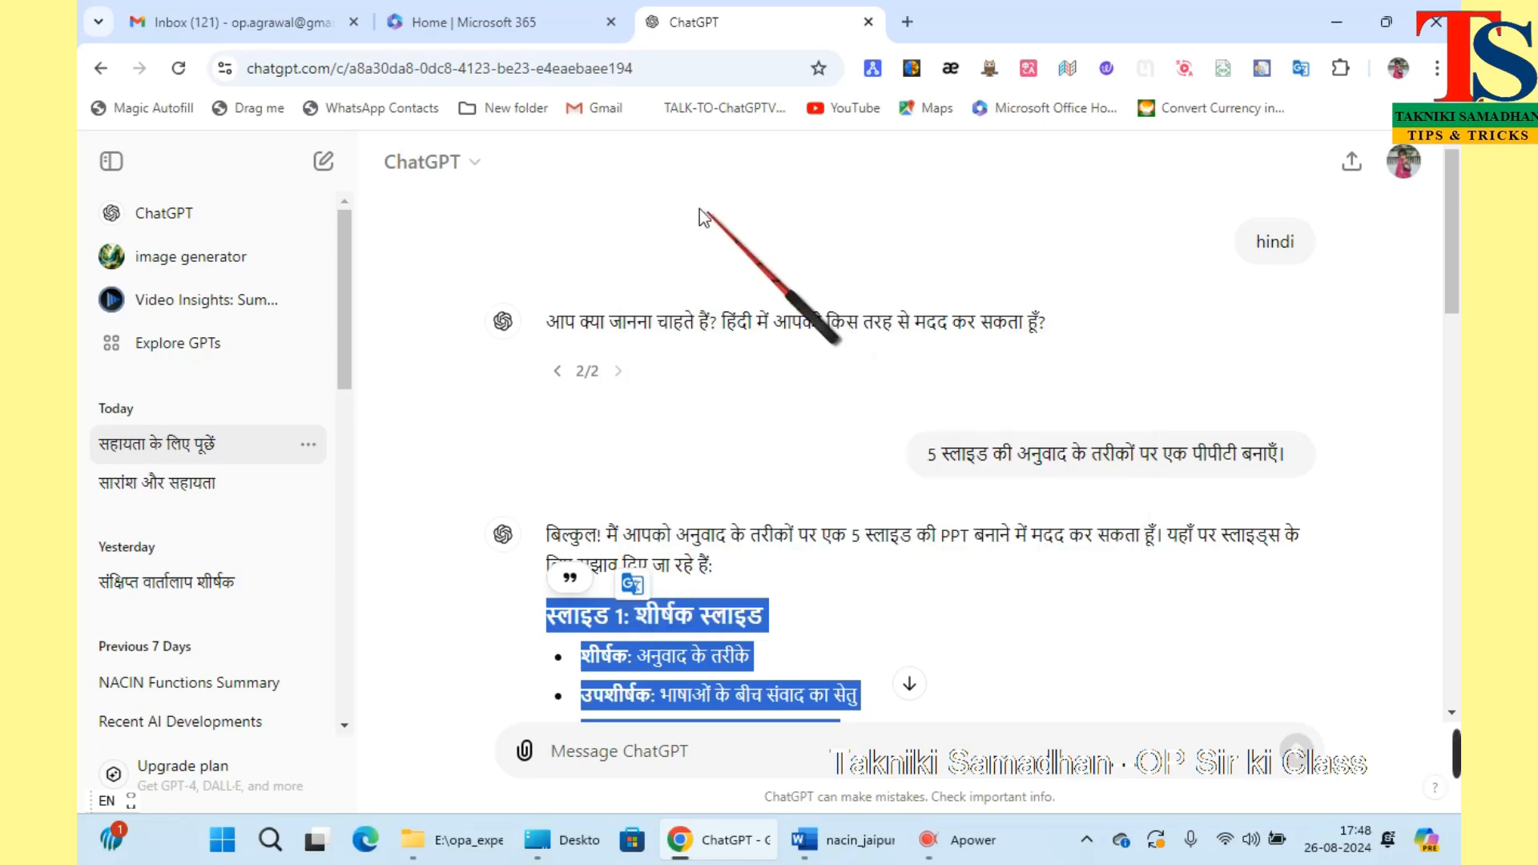
Create a blank Word document in Microsoft 365, paste the copied slide outline into it and check the pasted text
left_click(559, 31)
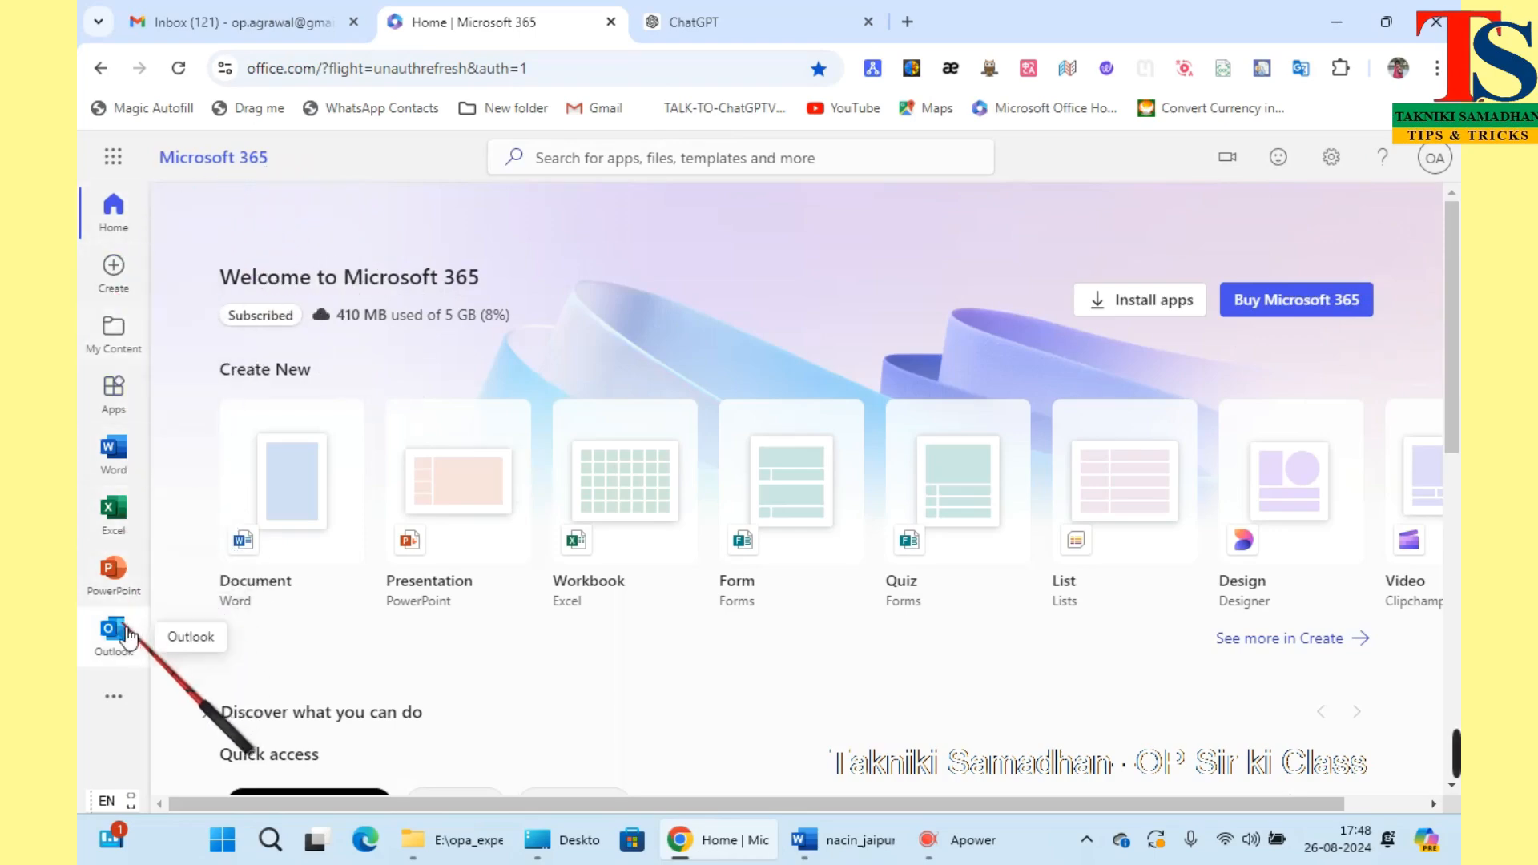
left_click(309, 498)
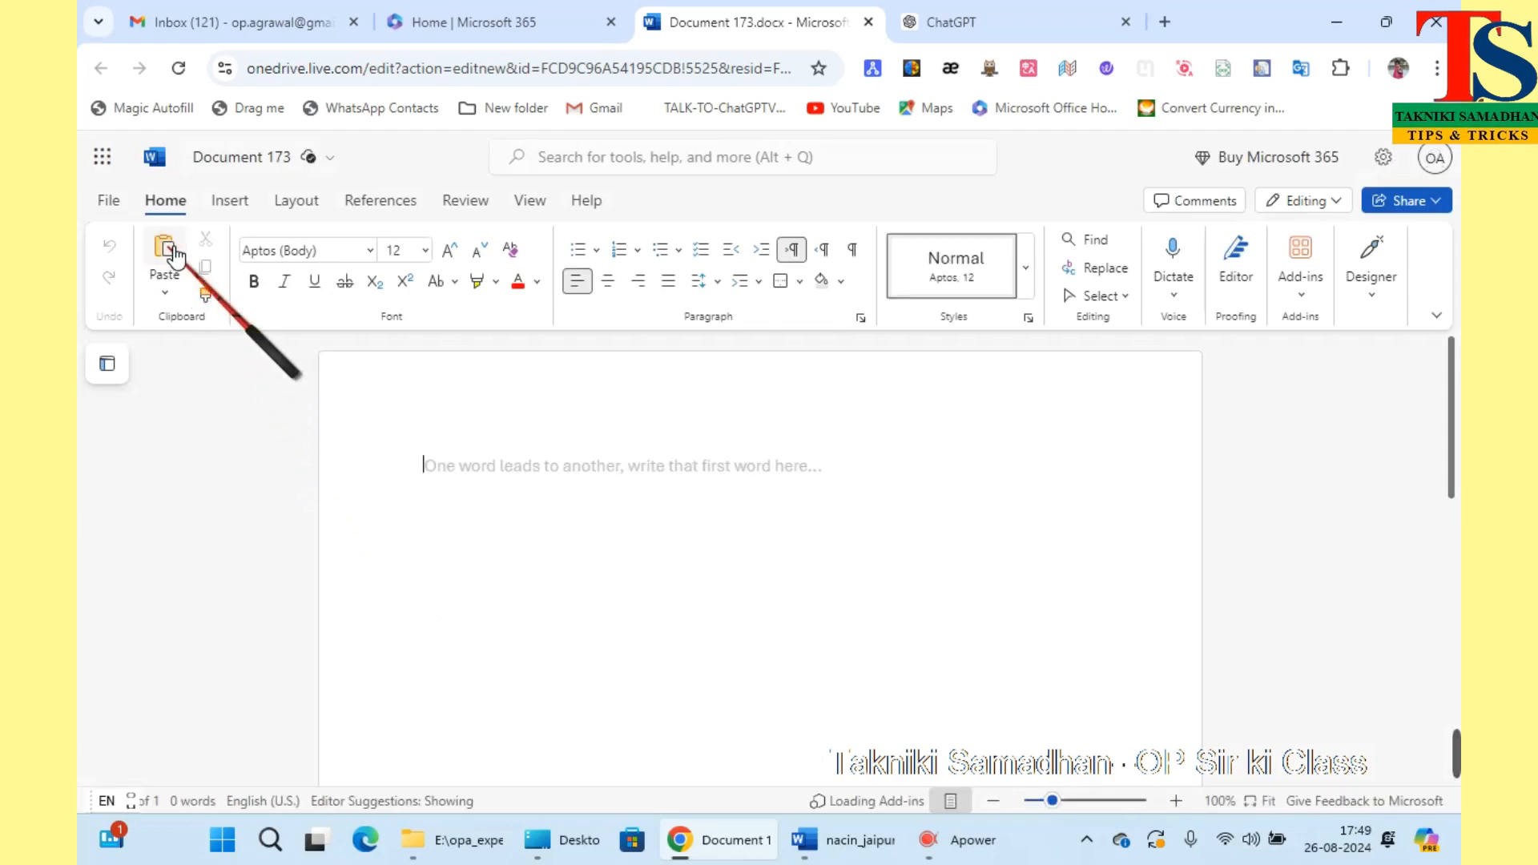
left_click(165, 256)
scroll(707, 575, "up", 3)
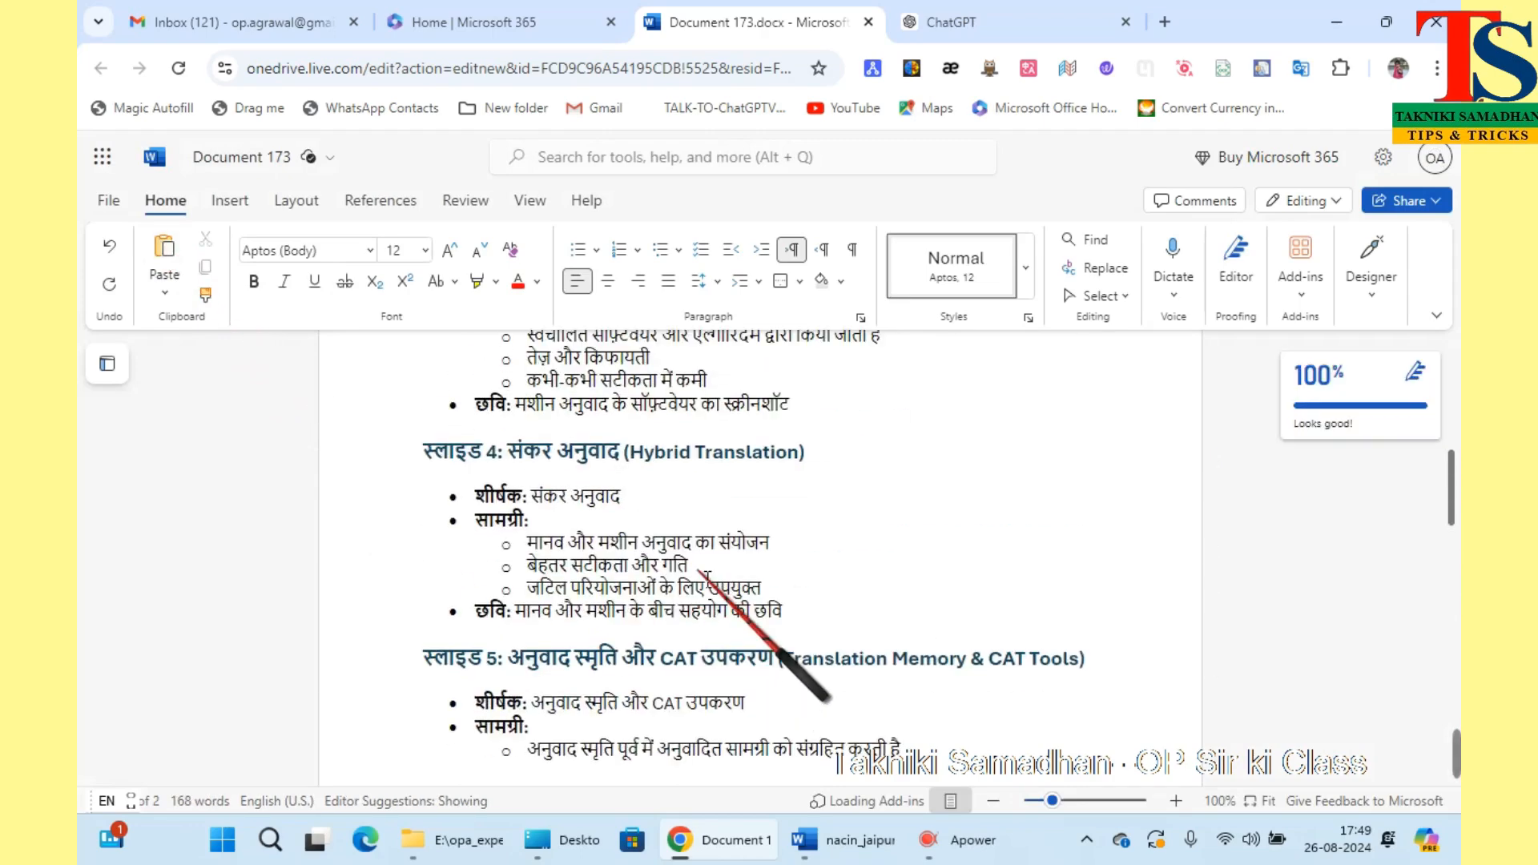
scroll(700, 571, "up", 8)
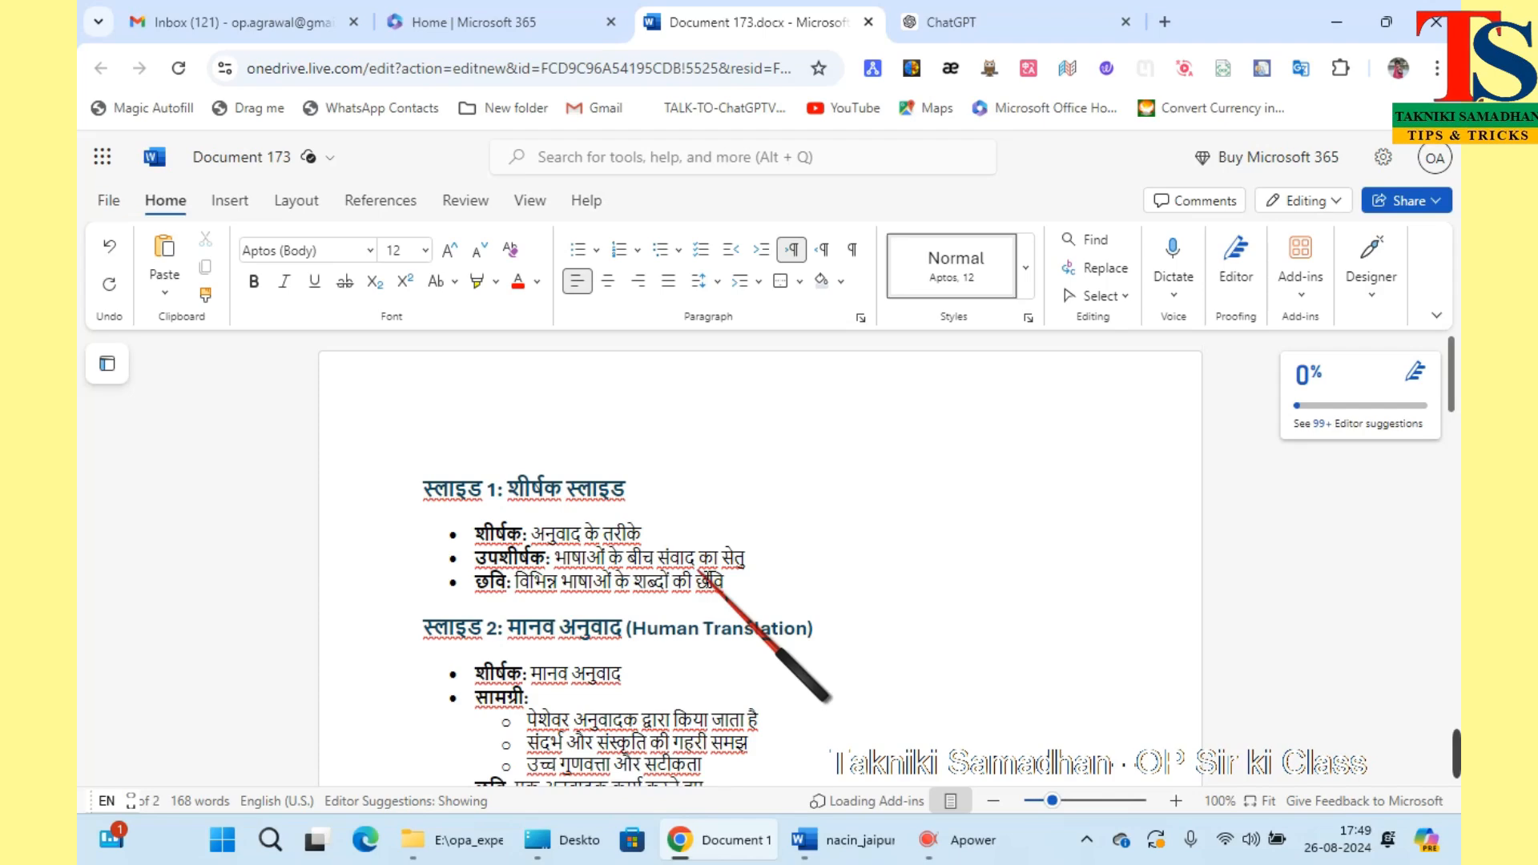
scroll(705, 574, "down", 3)
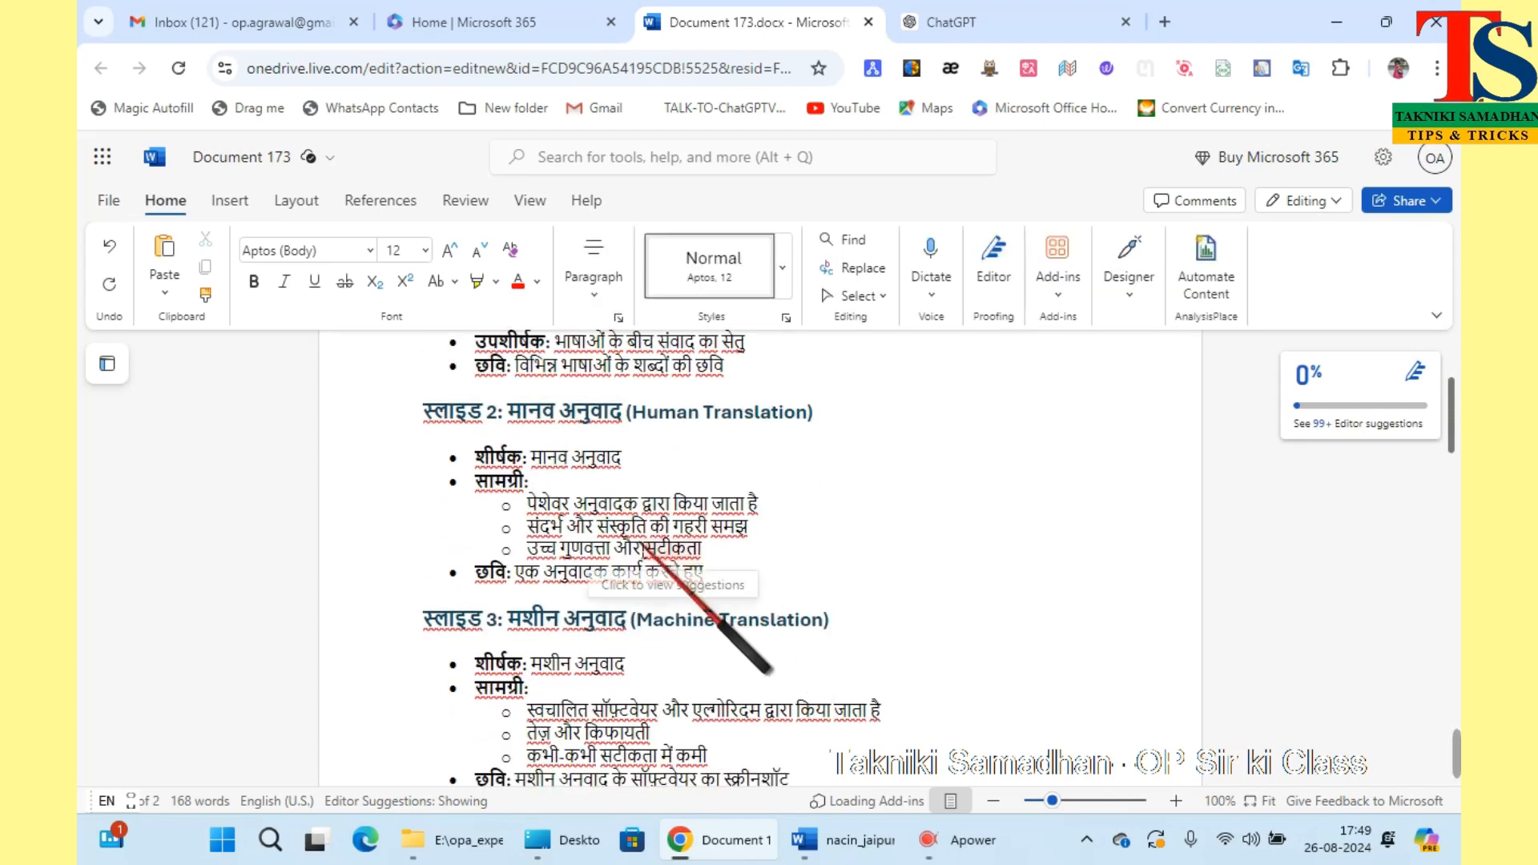
Start exporting the Word document to a PowerPoint presentation (preview)
left_click(109, 200)
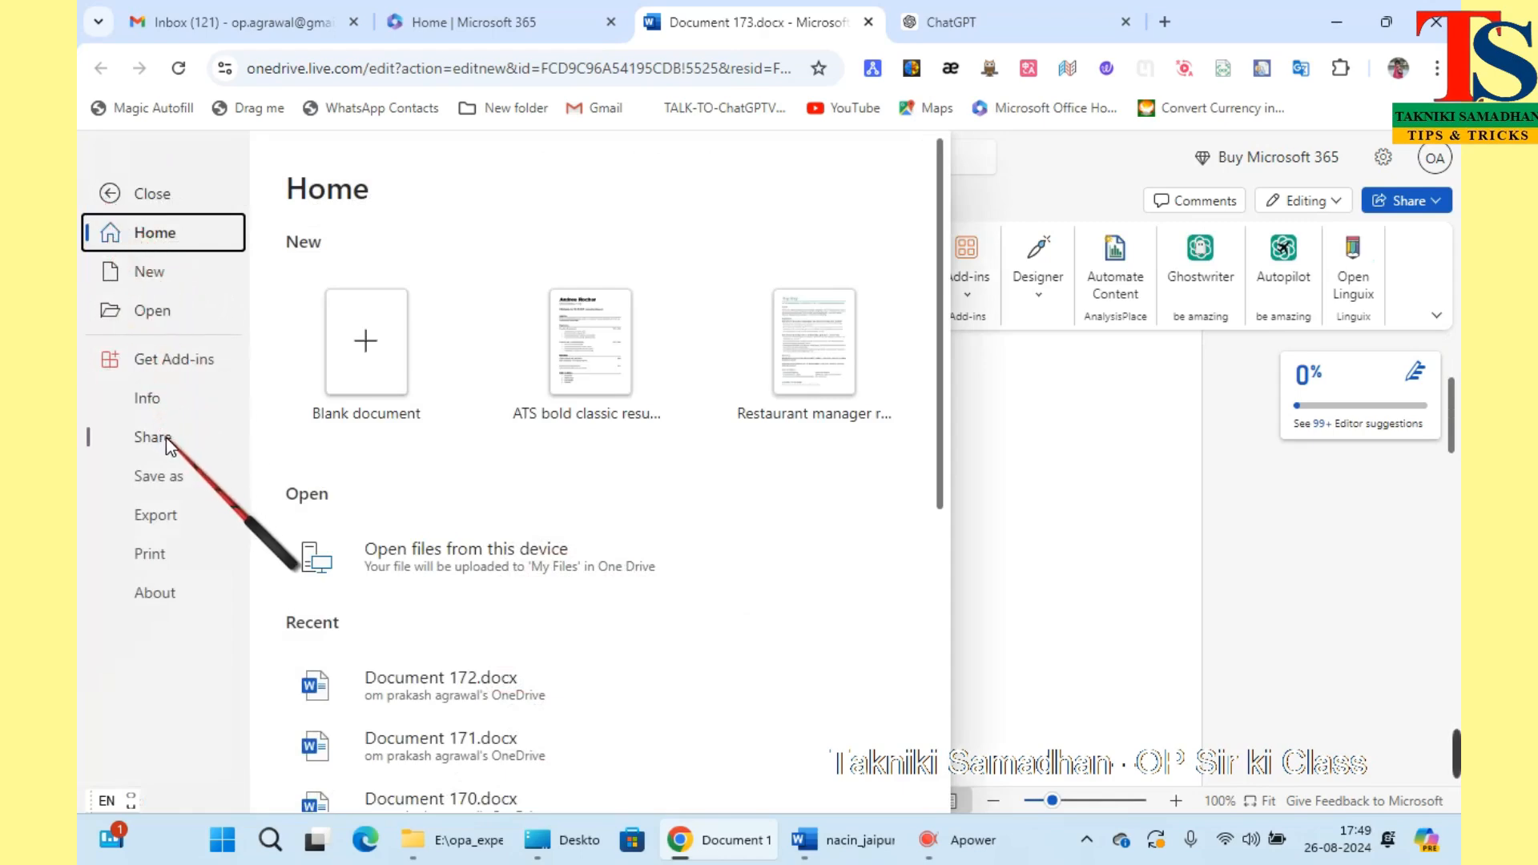
left_click(170, 515)
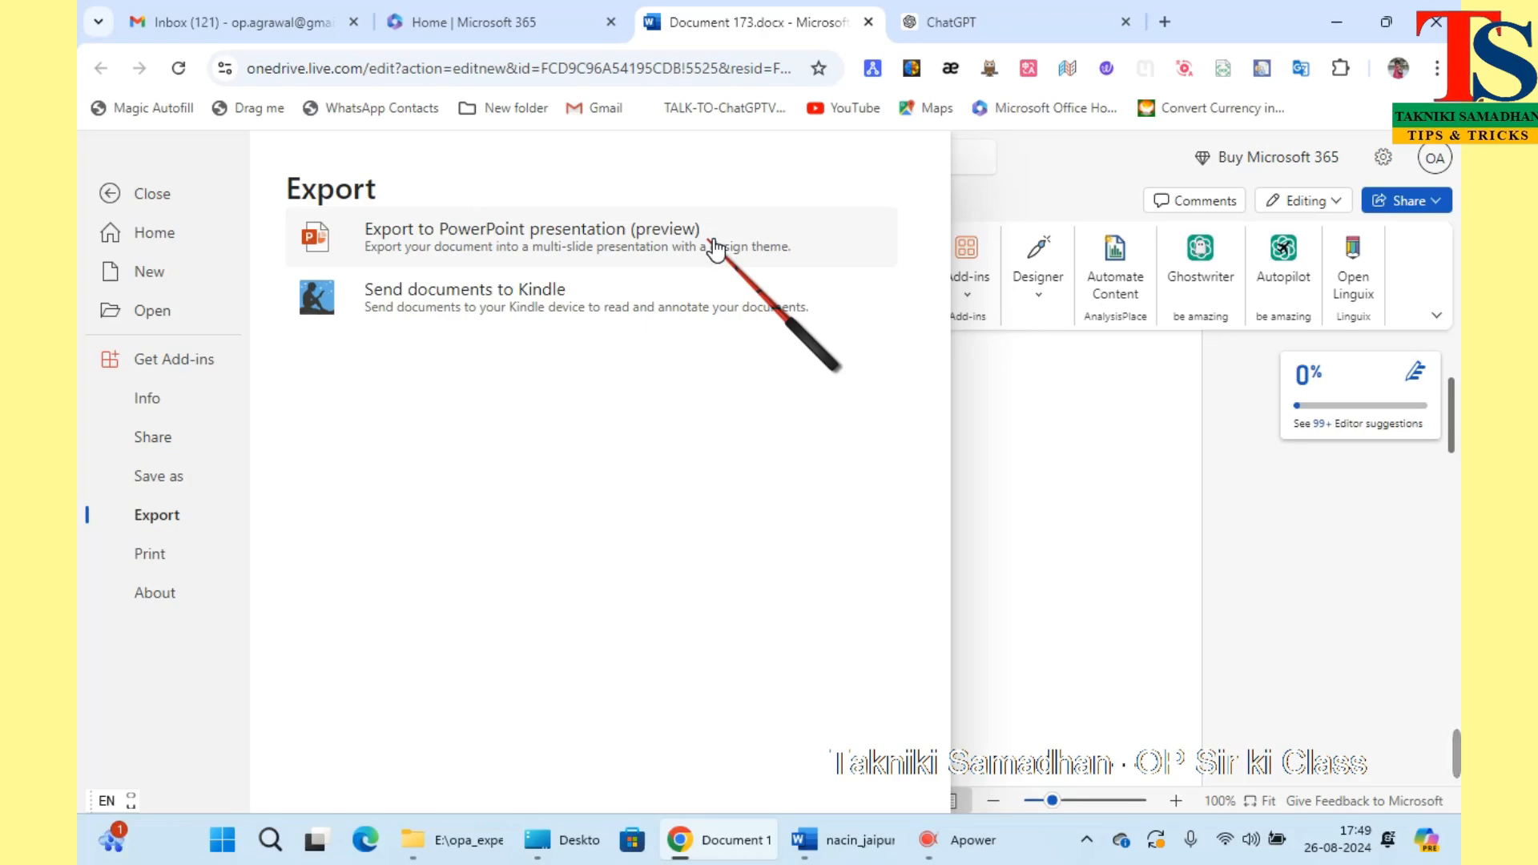
left_click(481, 239)
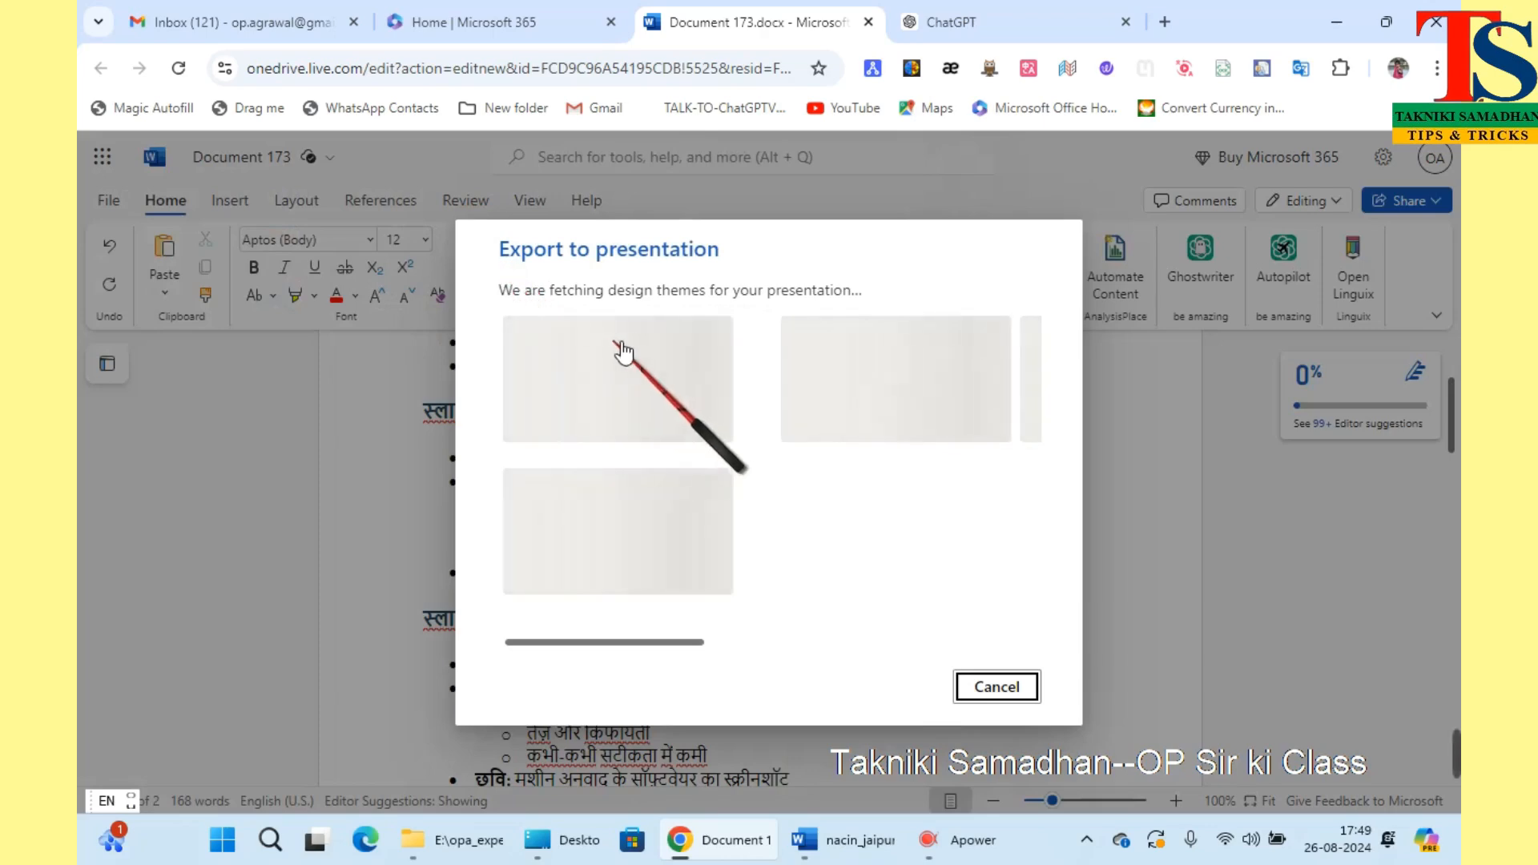